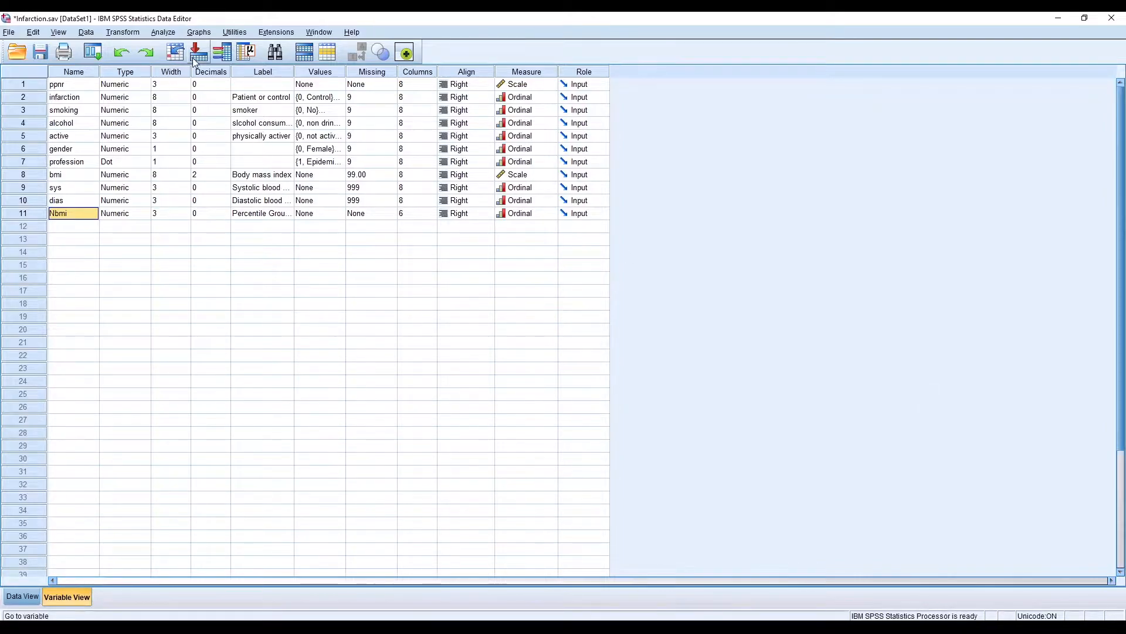
Set up a binary logistic regression with Patient or control [infarction] as the dependent variable and smoker [smoking] as the covariate
click(163, 33)
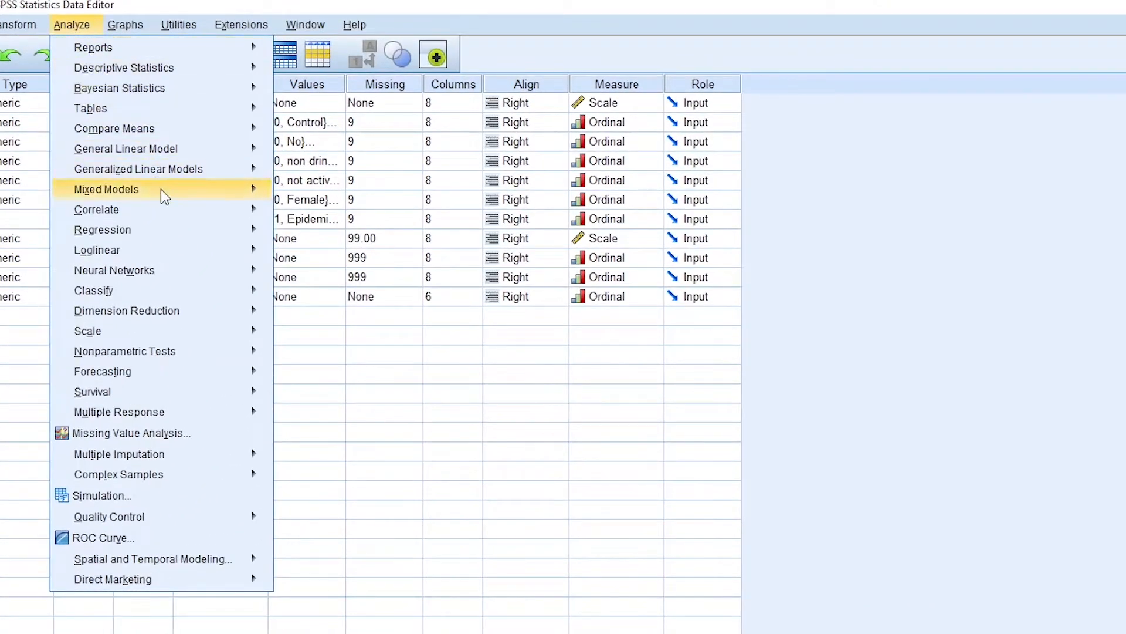
mouse_move(165, 235)
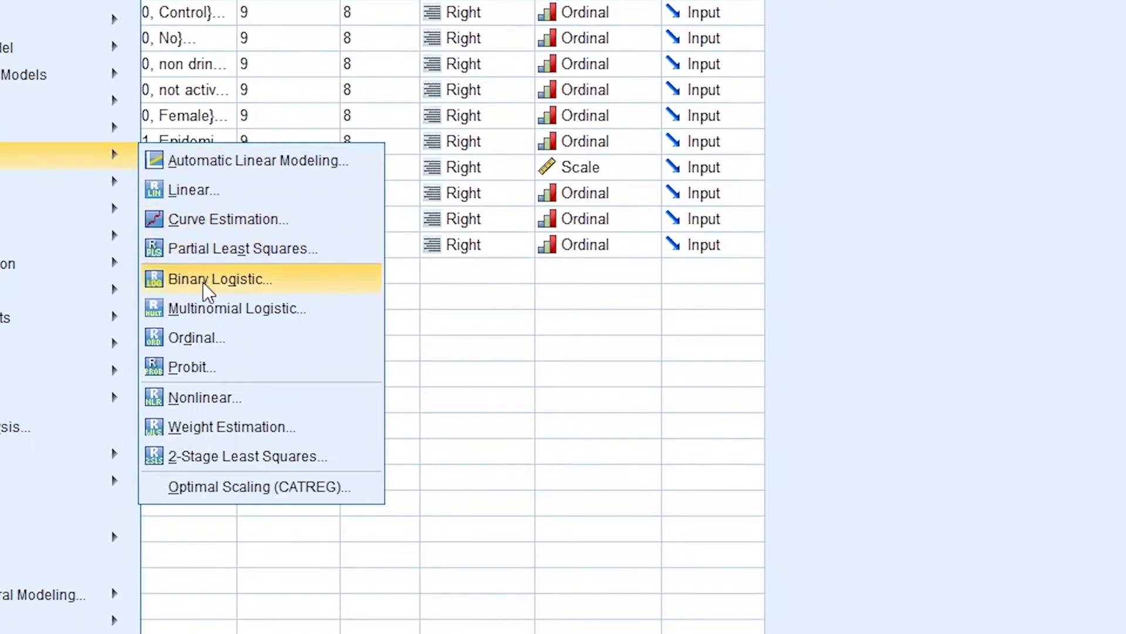
click(204, 280)
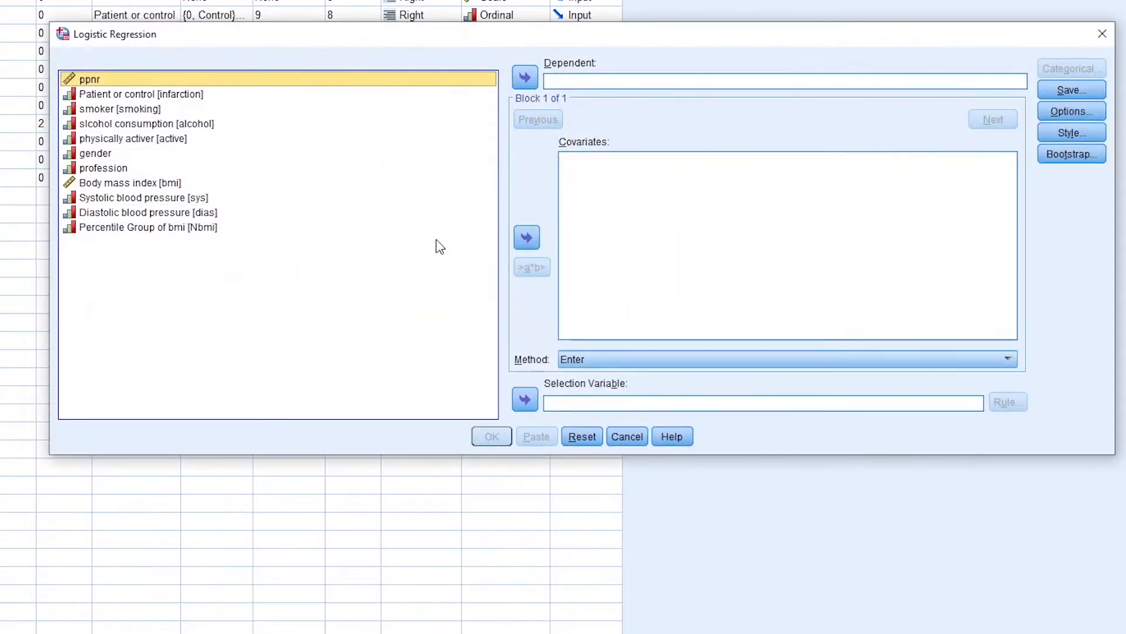
drag(540, 48, 514, 117)
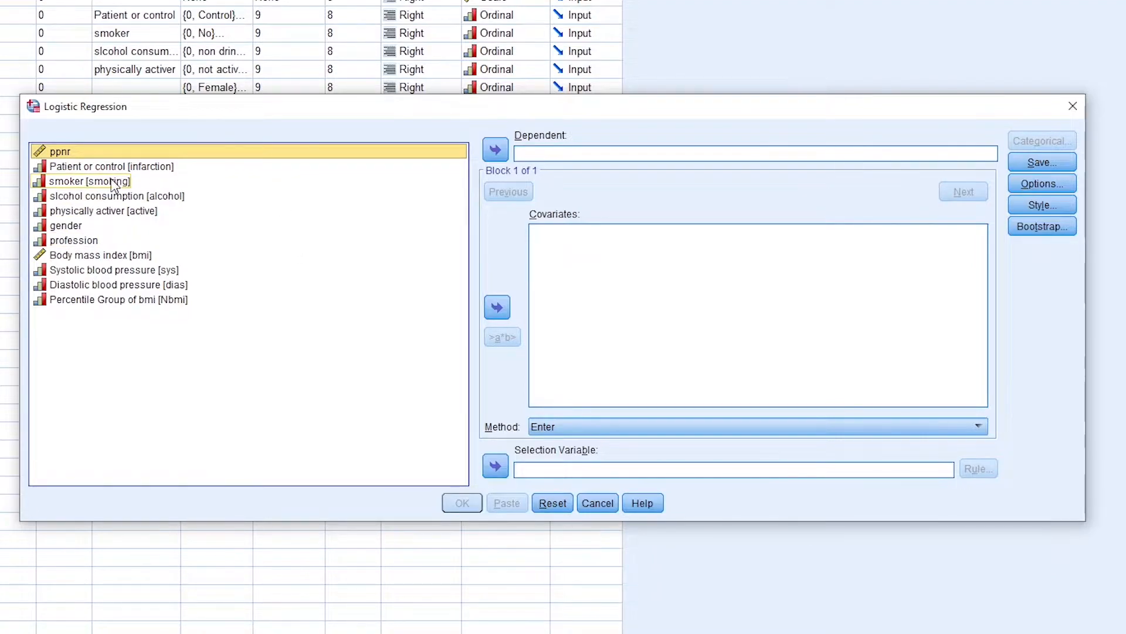
click(152, 169)
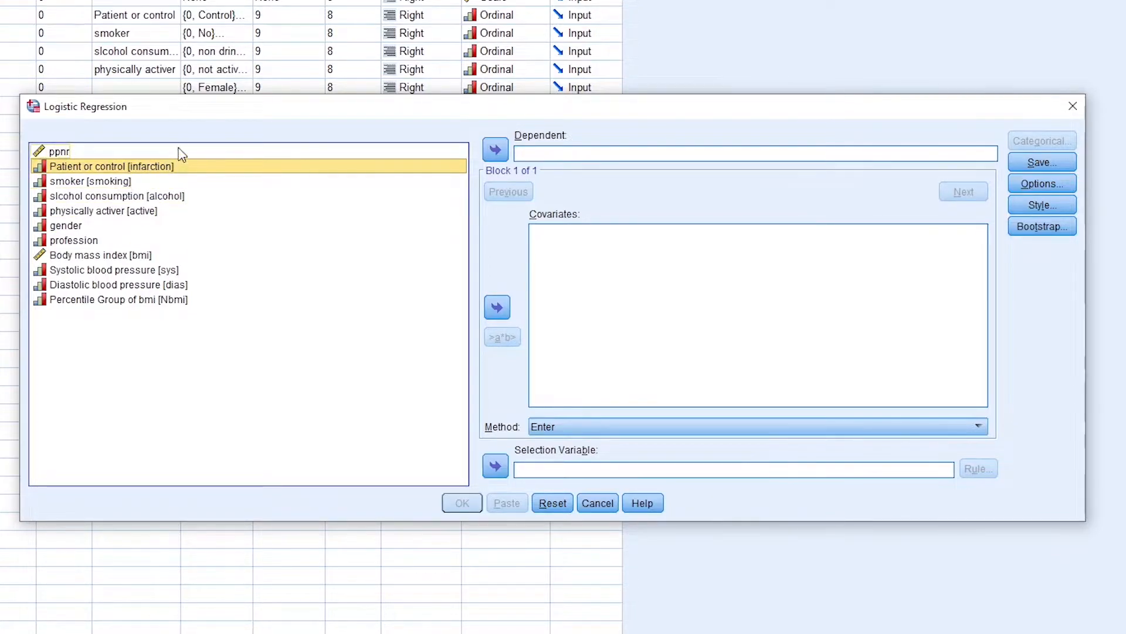
click(495, 152)
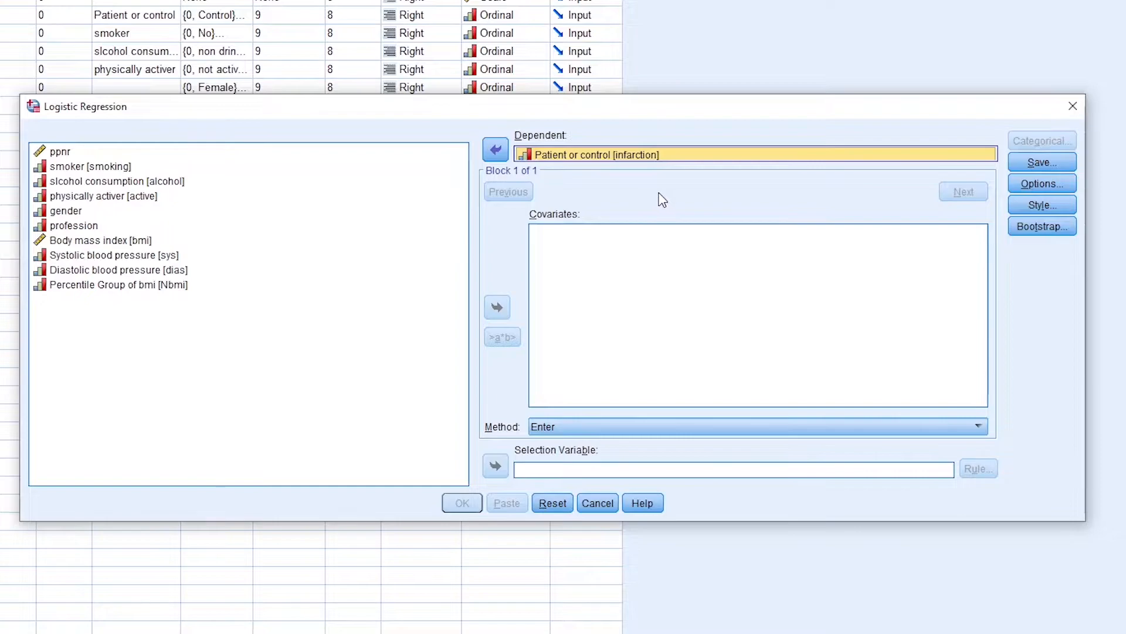
click(87, 169)
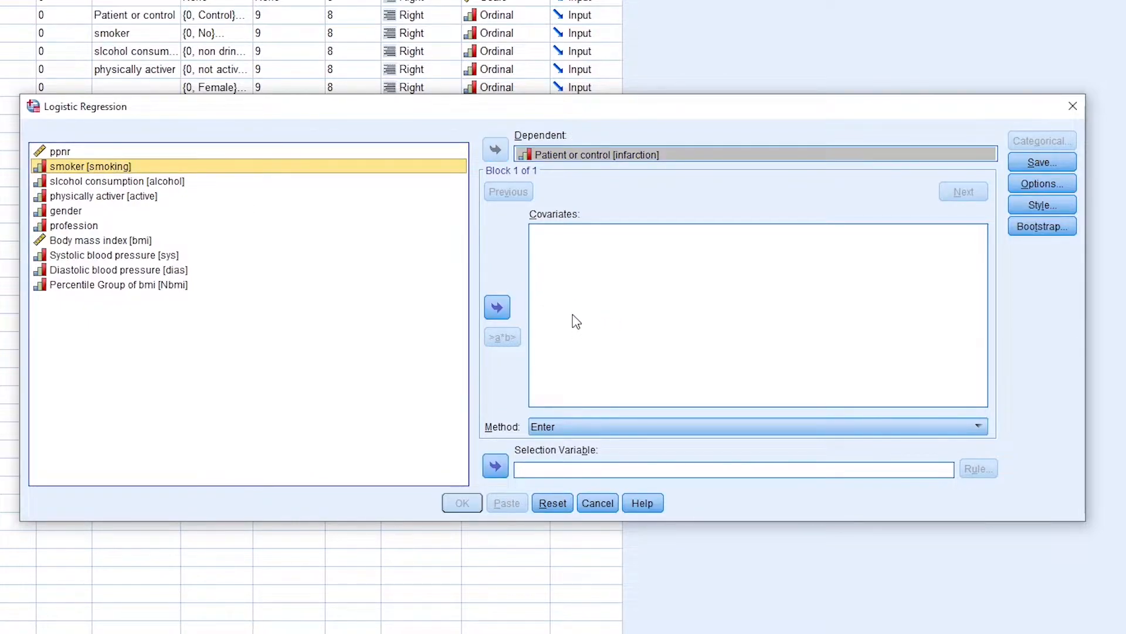
click(497, 306)
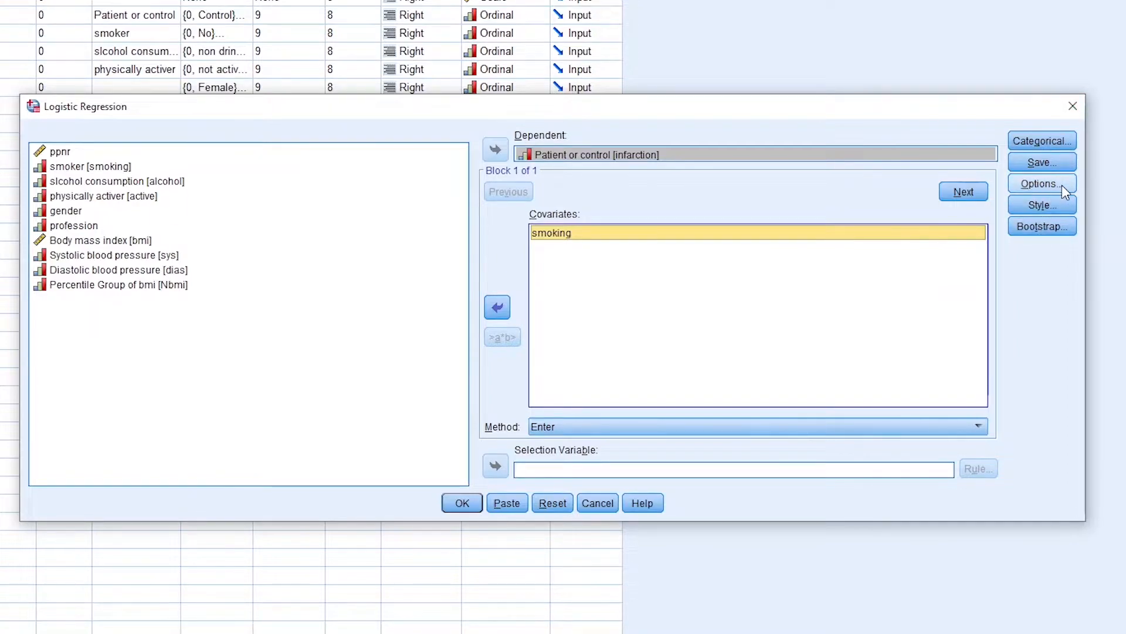
Include the 95% CI for exp(B) in the regression options and run the analysis
click(1042, 184)
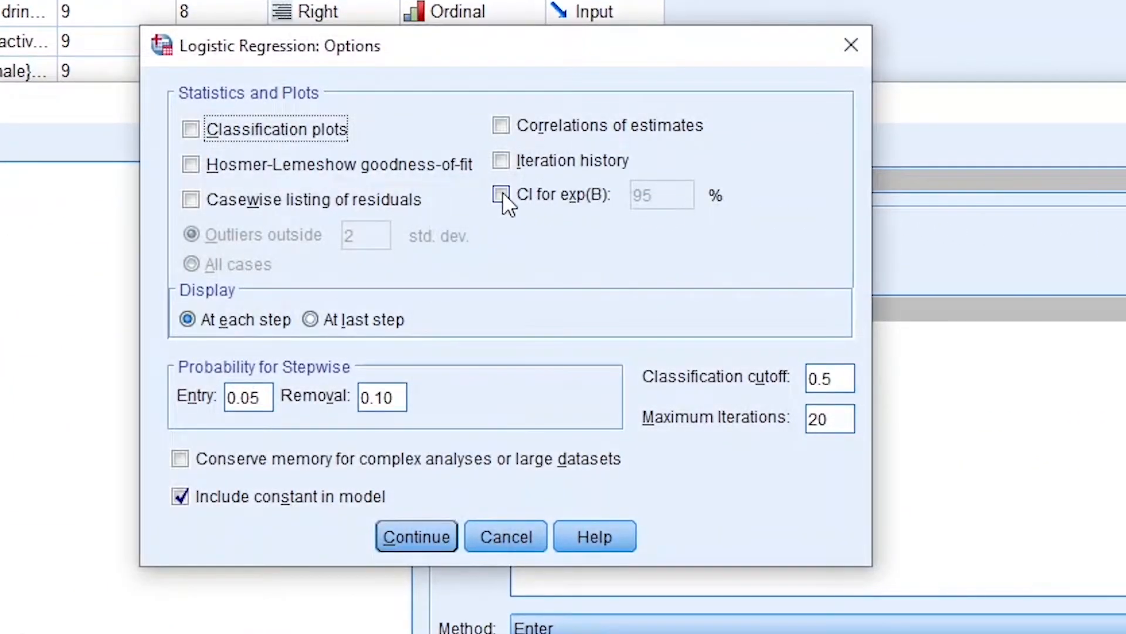
click(502, 193)
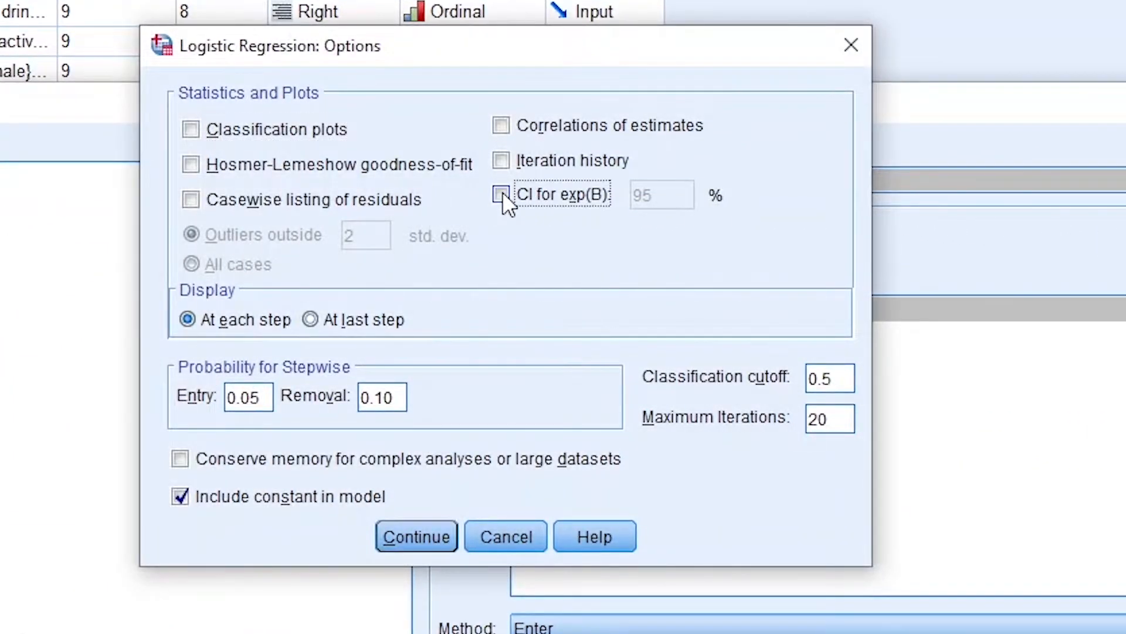
click(417, 539)
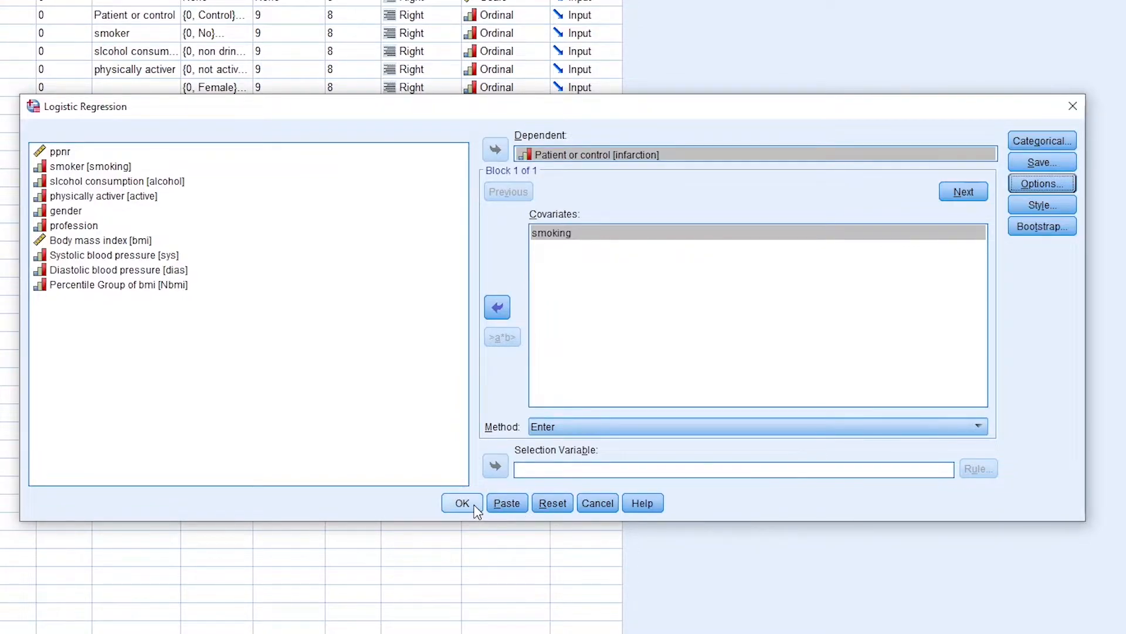
click(476, 508)
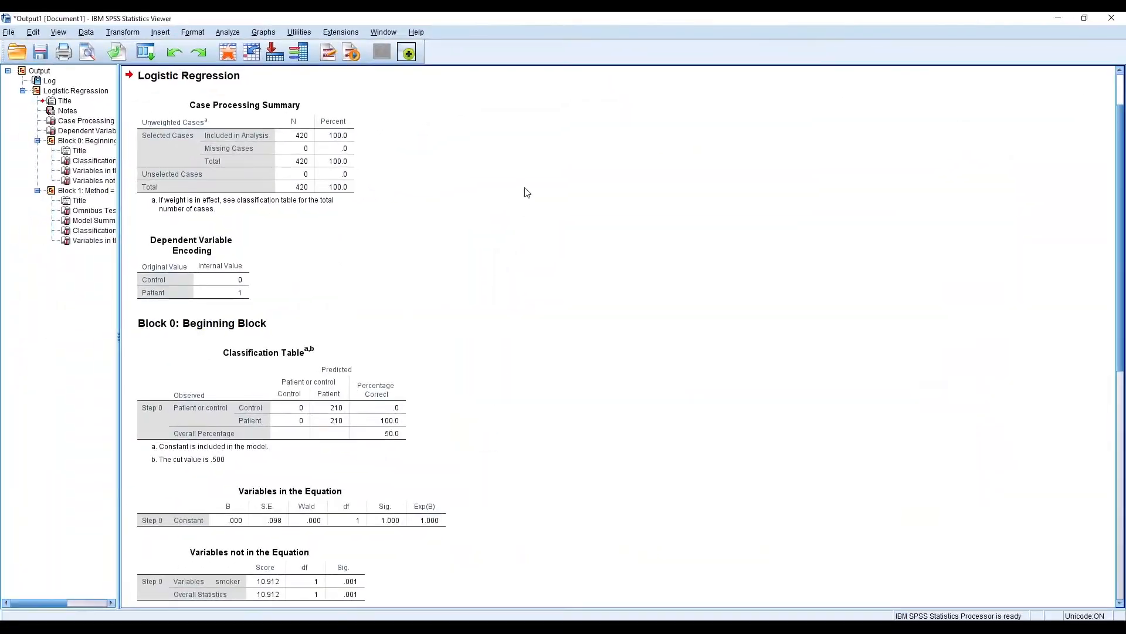
Examine the logistic regression output, focusing on the Case Processing Summary and Dependent Variable Encoding tables
scroll(468, 240, down, 2)
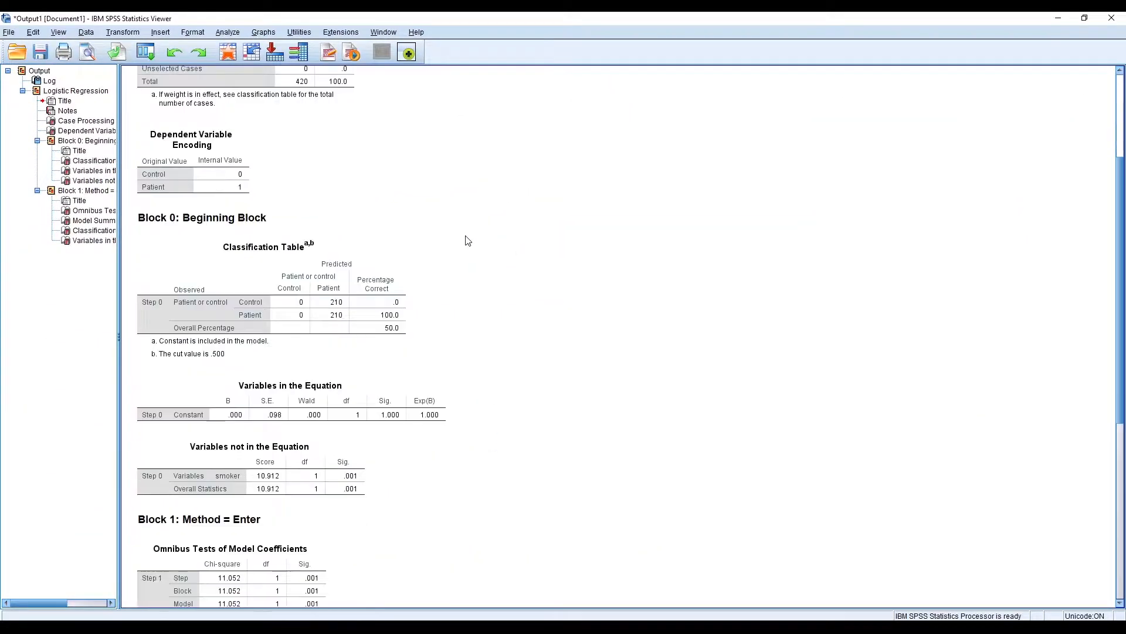
scroll(467, 240, down, 3)
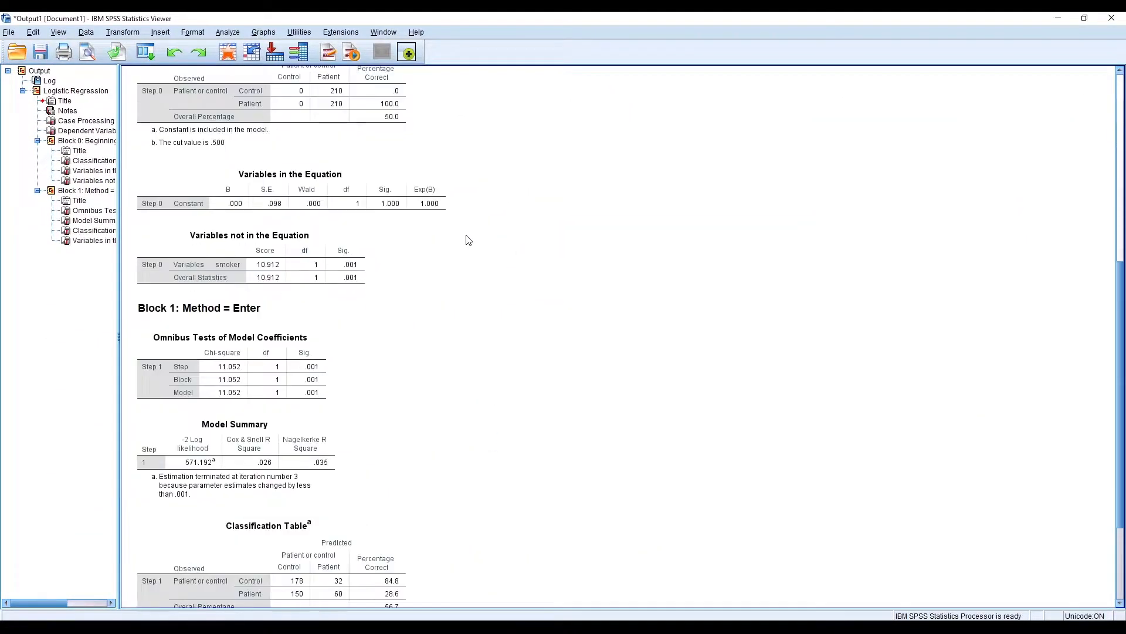
scroll(478, 237, up, 5)
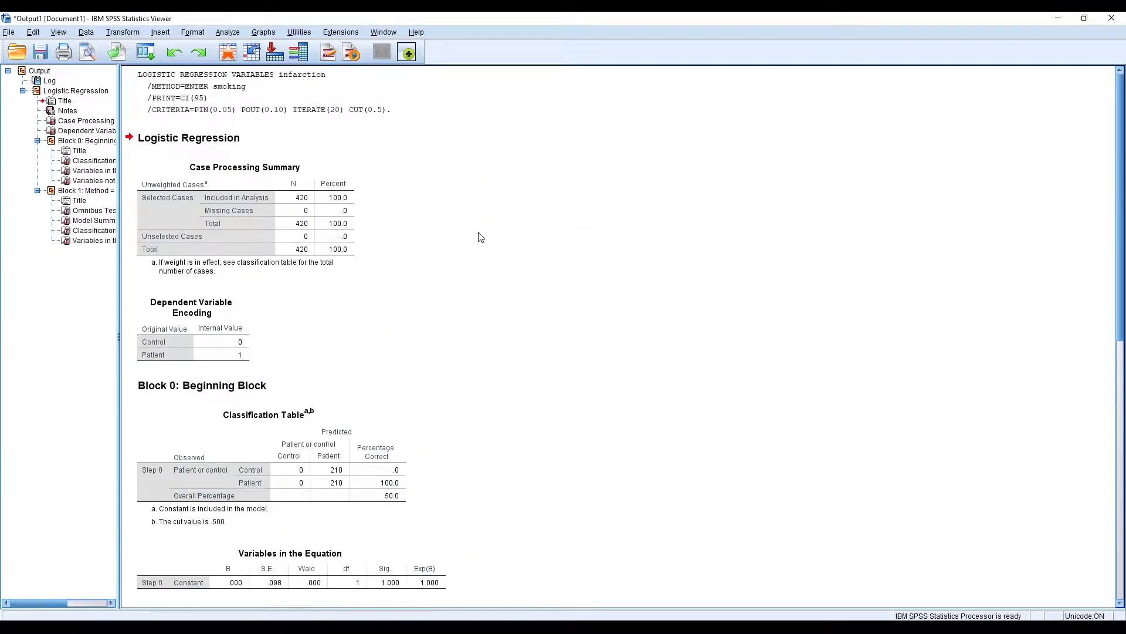
scroll(471, 243, down, 1)
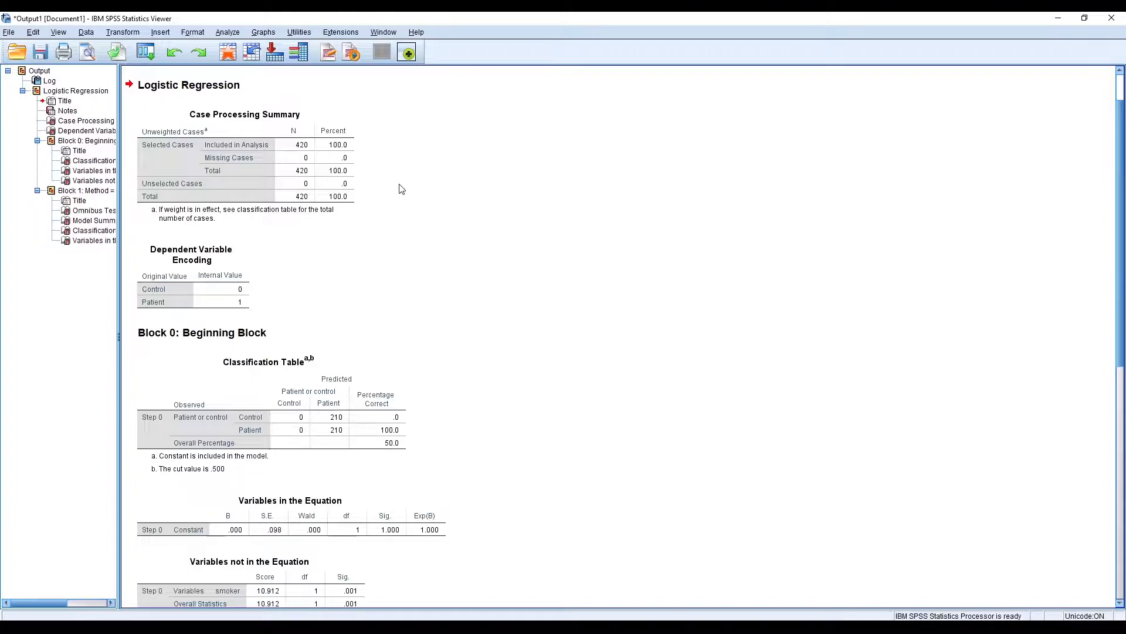
click(348, 209)
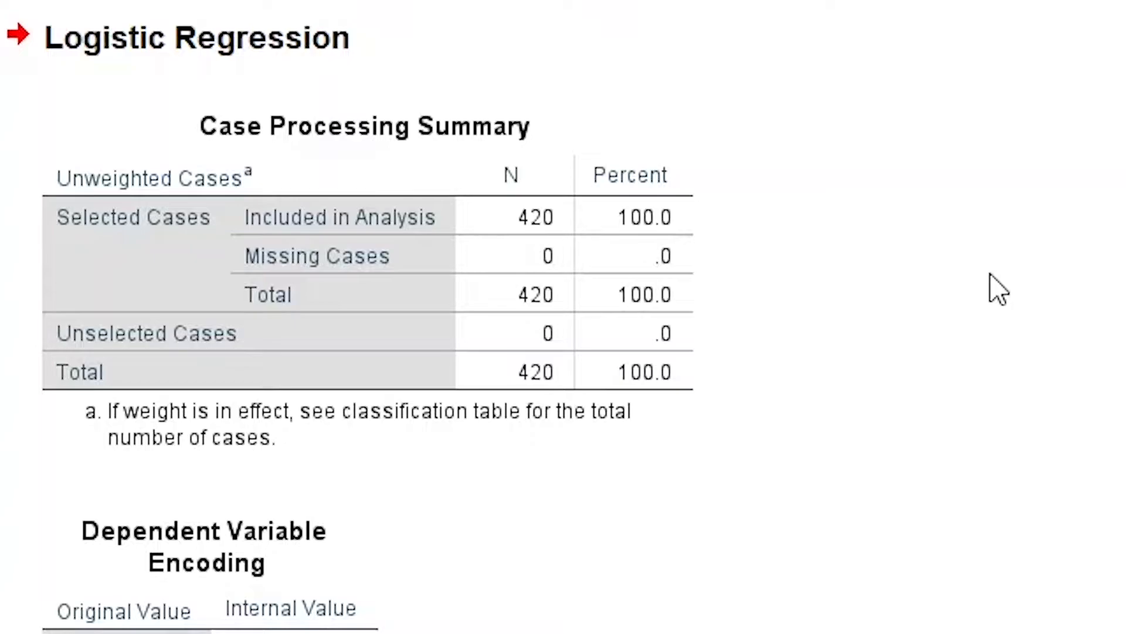
scroll(828, 421, down, 3)
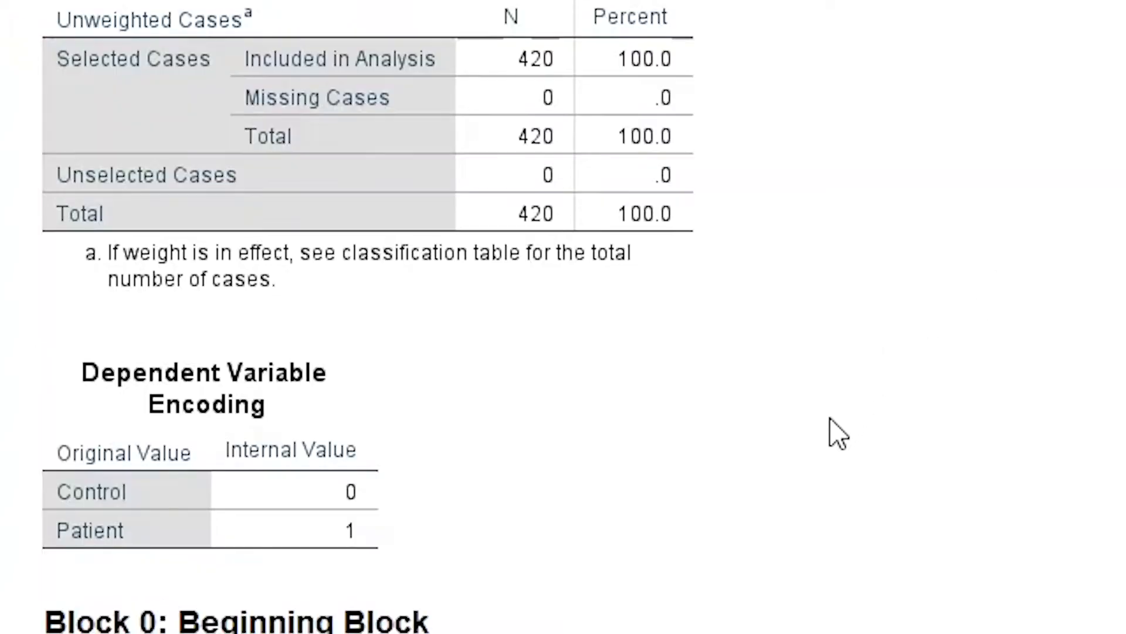
scroll(798, 427, down, 3)
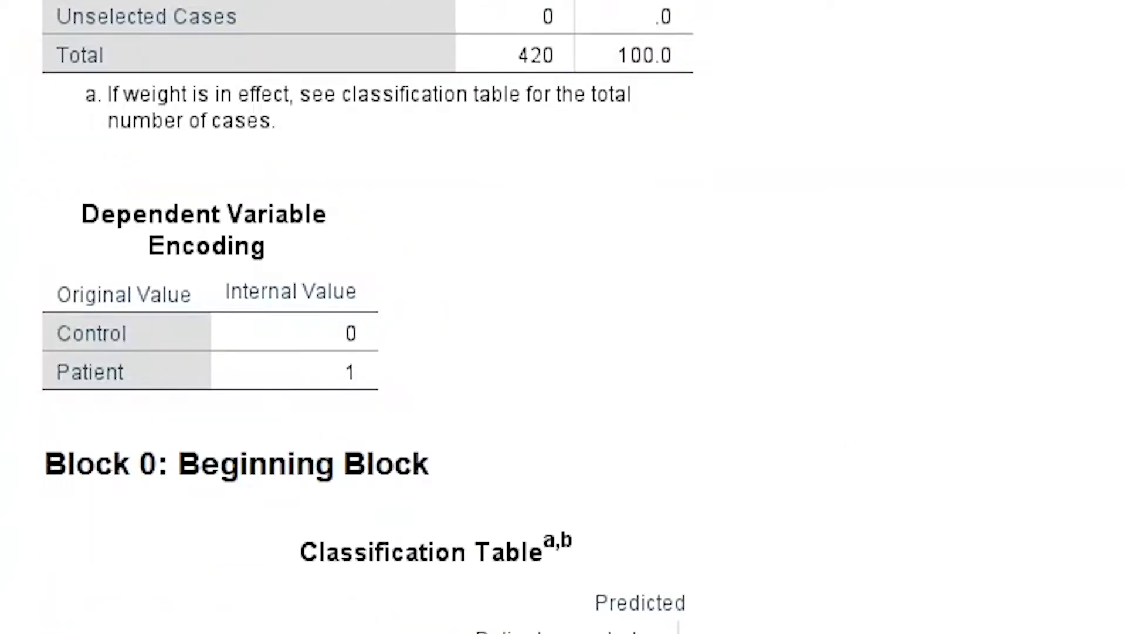
scroll(563, 316, up, 3)
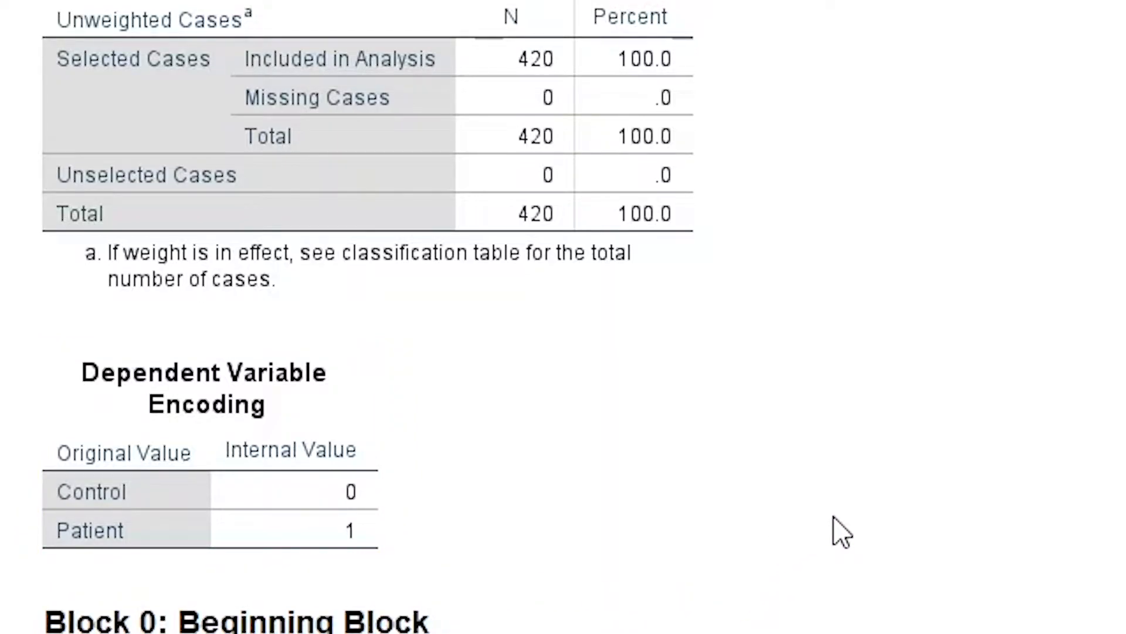
Examine the Block 0 tables and the Block 1 omnibus tests, model summary and classification table
scroll(978, 427, down, 3)
scroll(968, 449, down, 6)
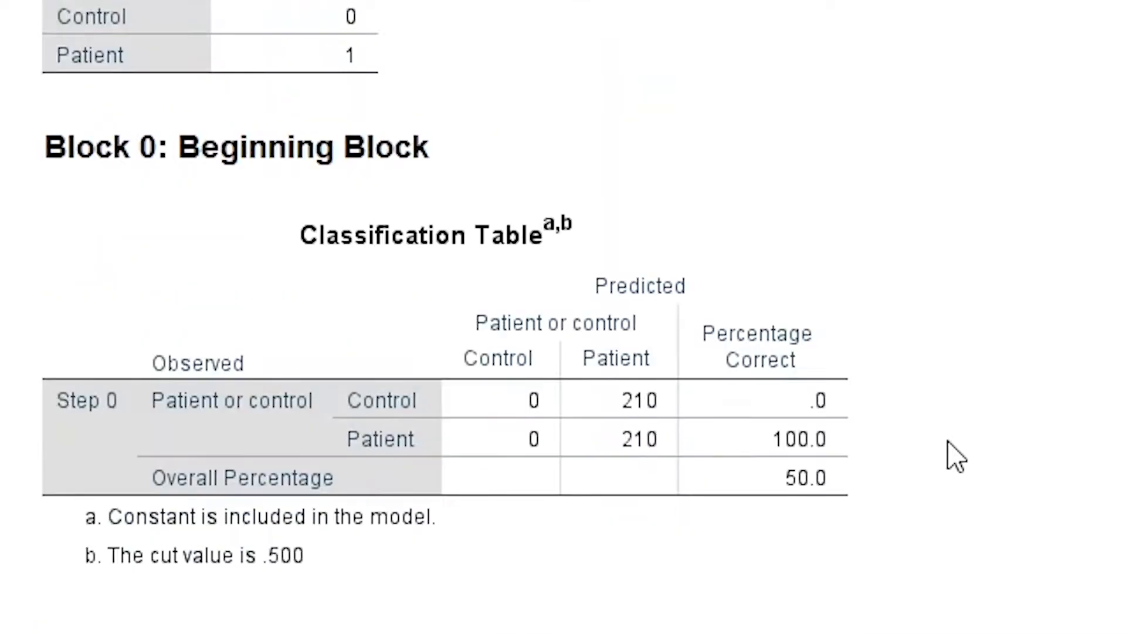
scroll(1114, 446, up, 9)
scroll(1115, 363, down, 9)
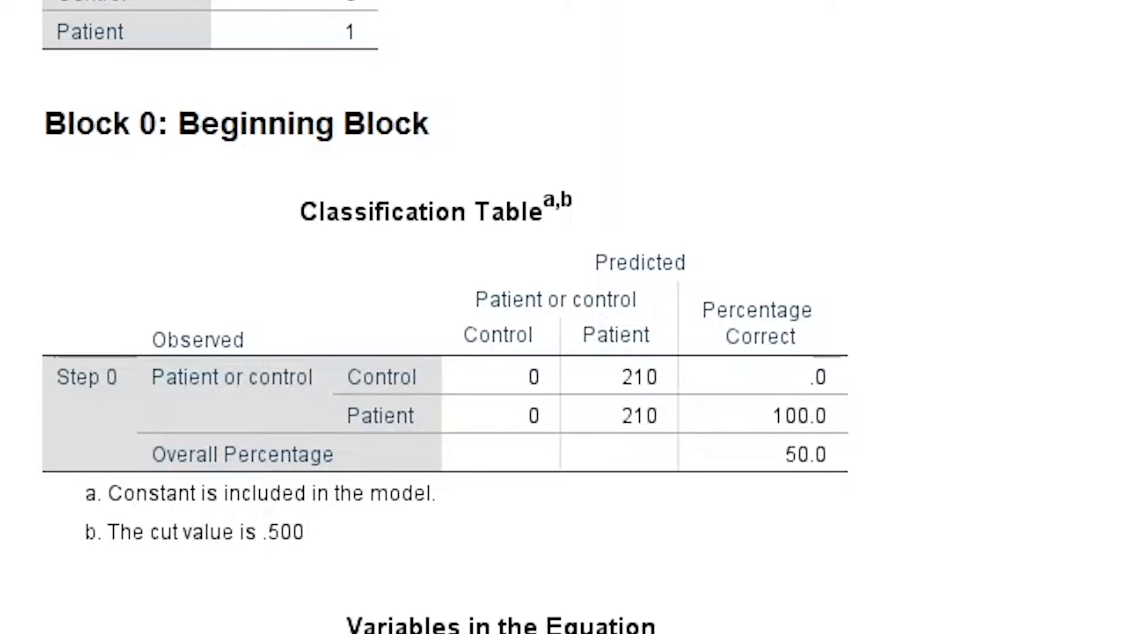
scroll(563, 317, down, 2)
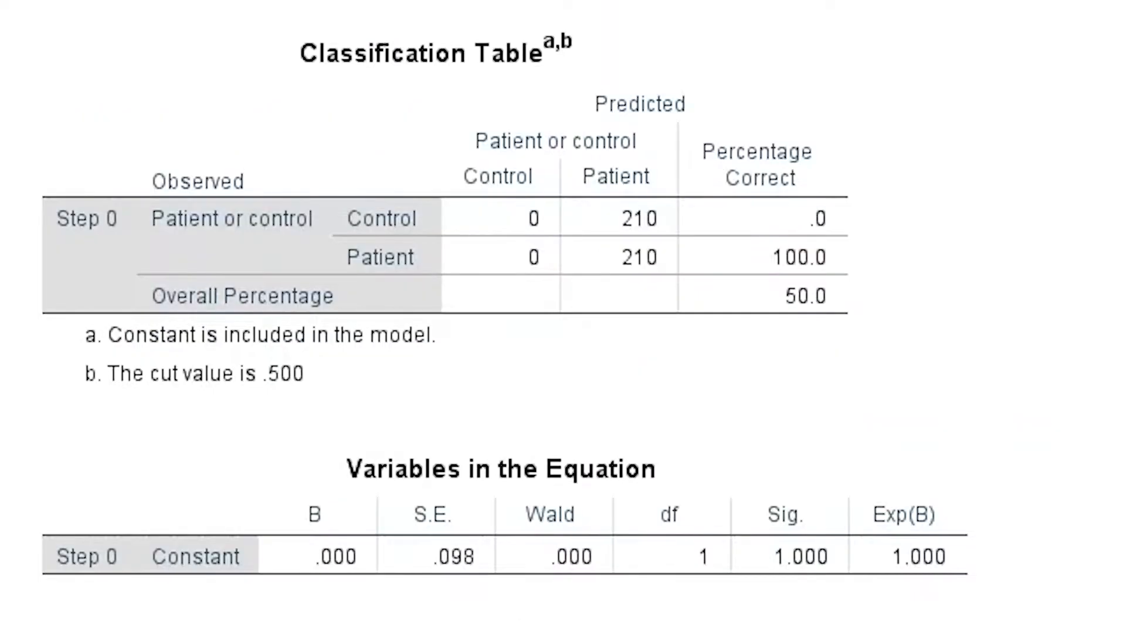
scroll(563, 317, down, 2)
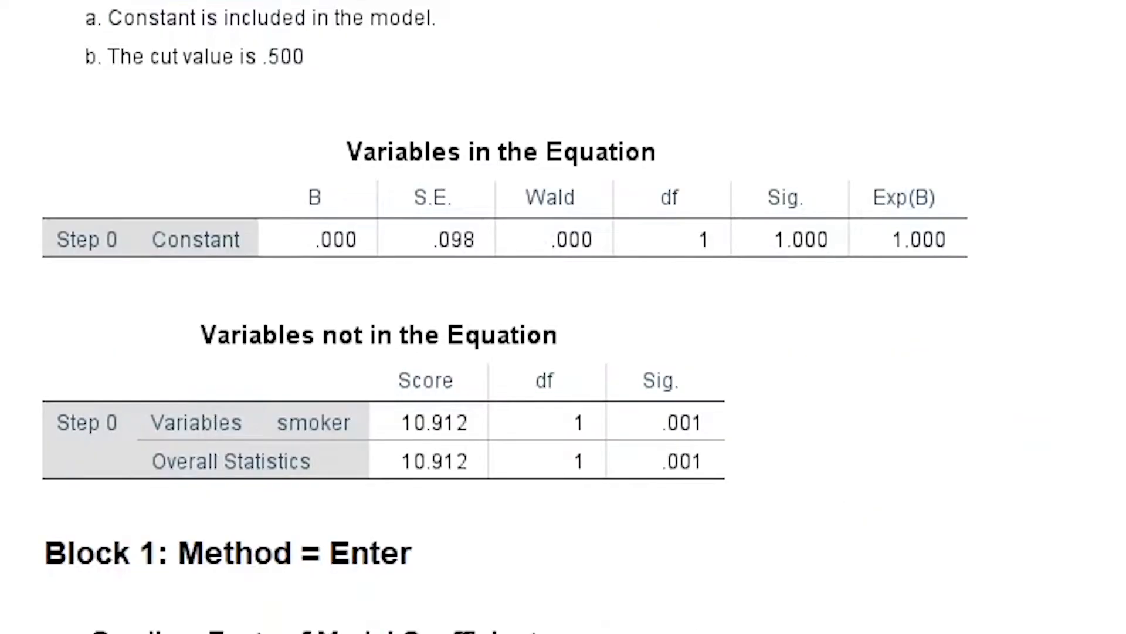
scroll(945, 352, down, 2)
scroll(799, 20, up, 2)
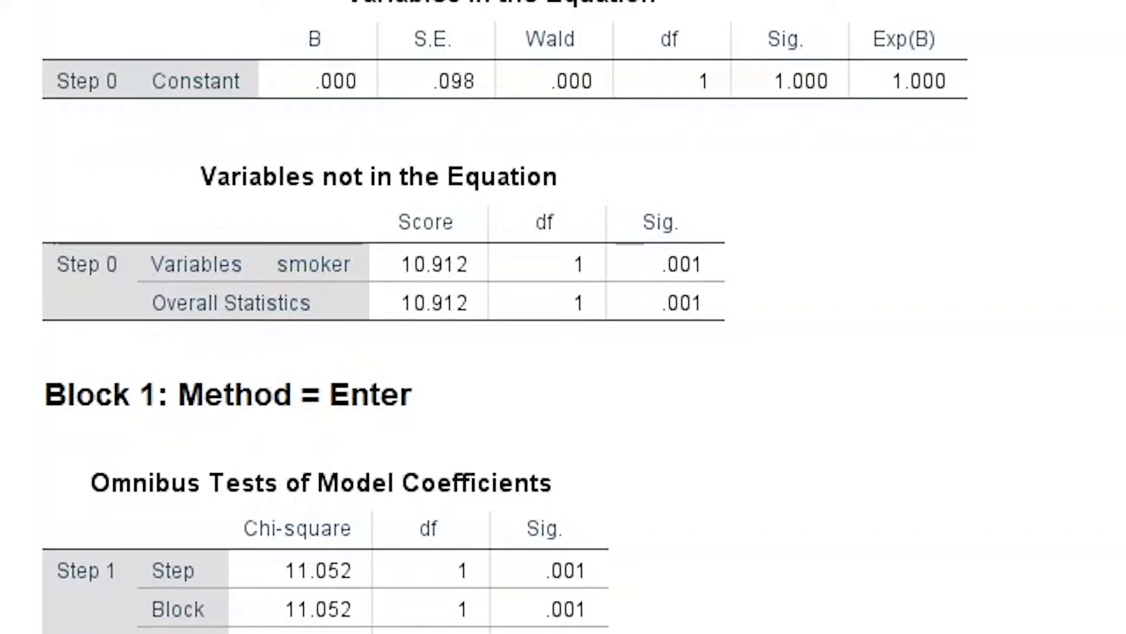
scroll(563, 317, down, 3)
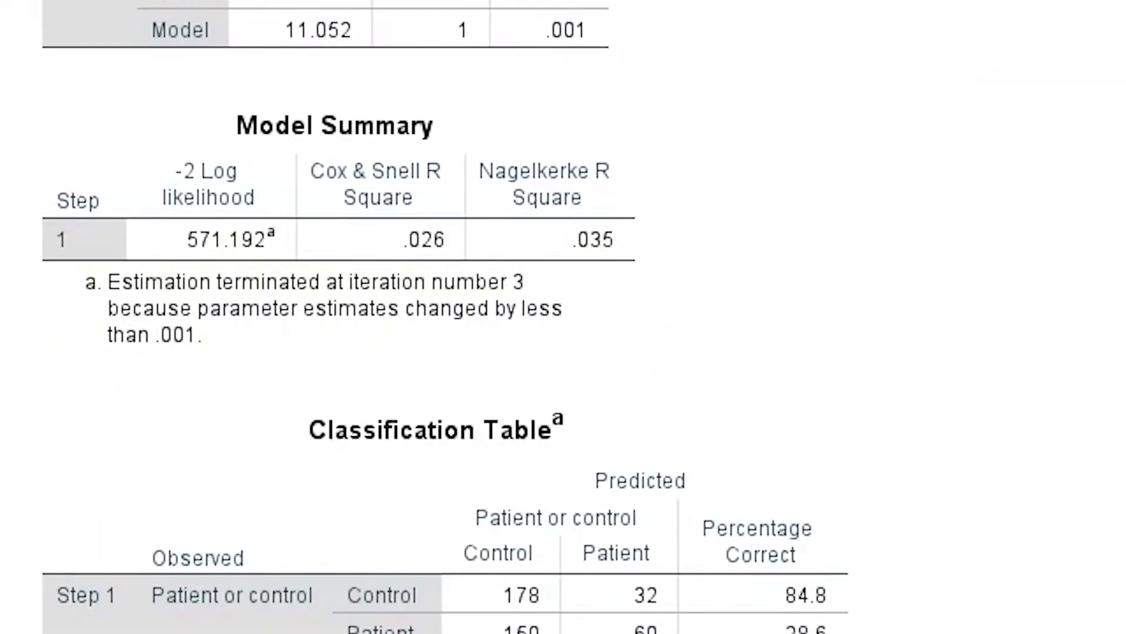
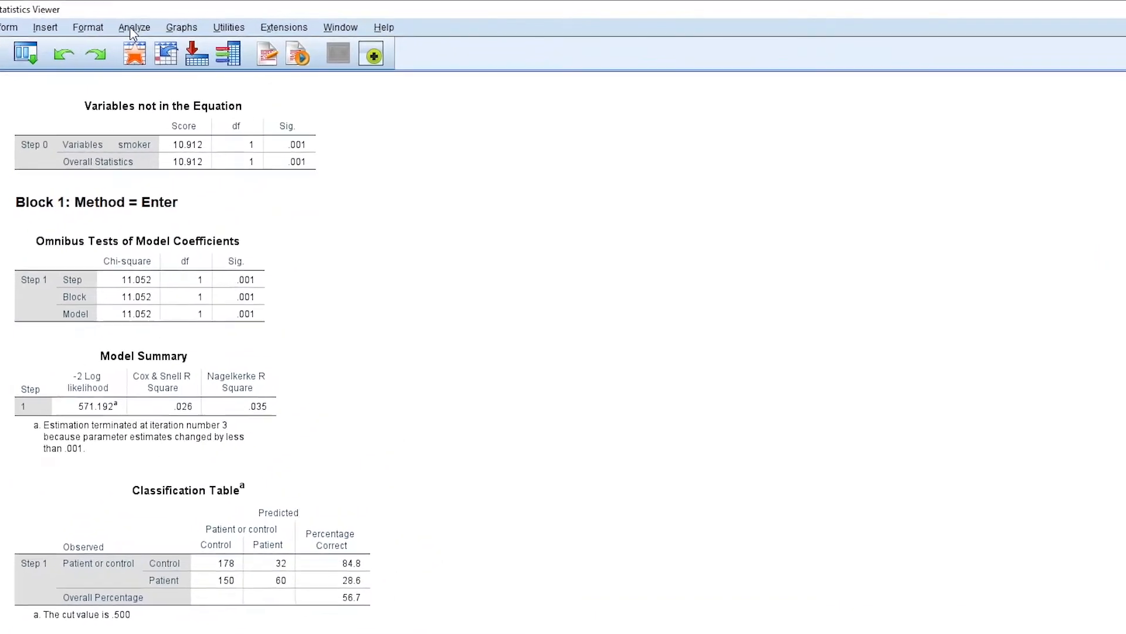
Reopen the binary logistic regression setup and replace the smoking covariate with Percentile Group of bmi [Nbmi]
click(131, 29)
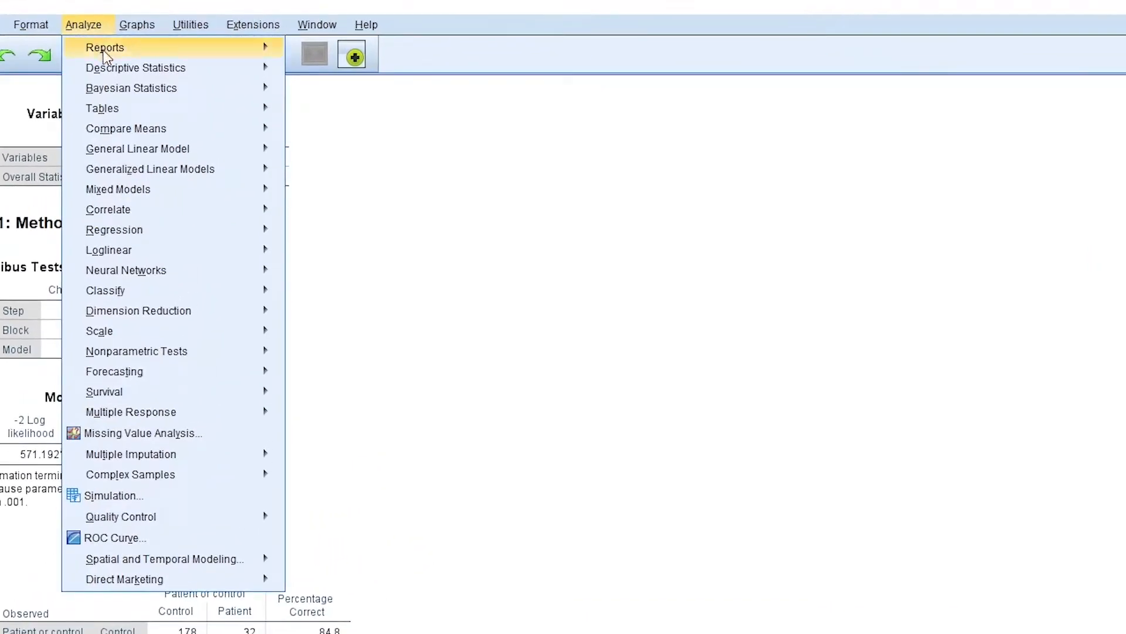
mouse_move(138, 227)
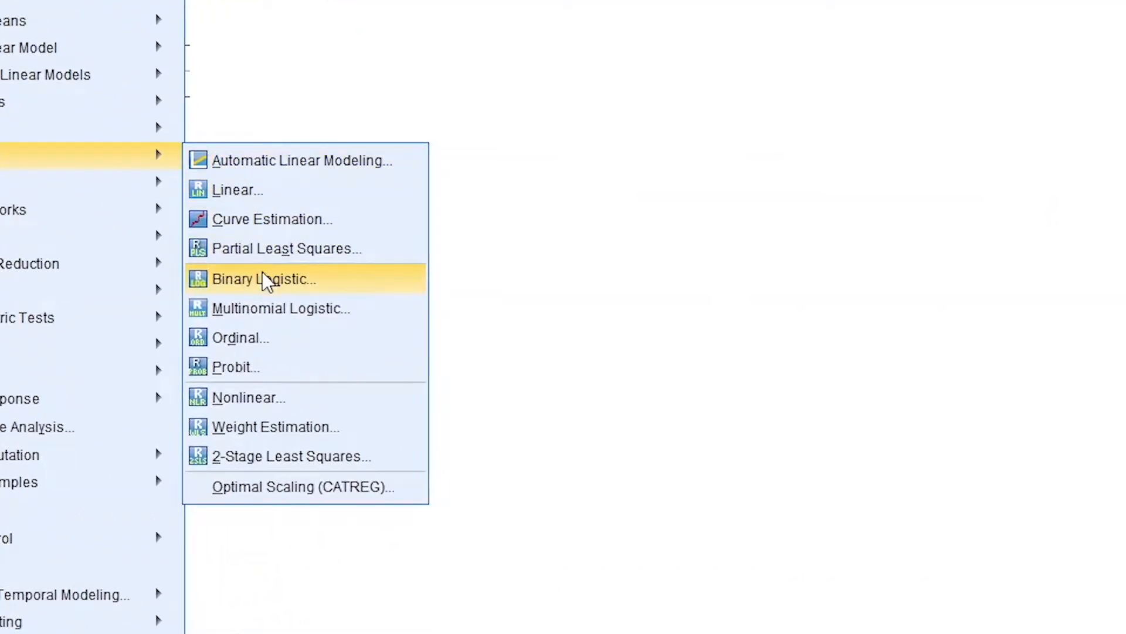
click(258, 278)
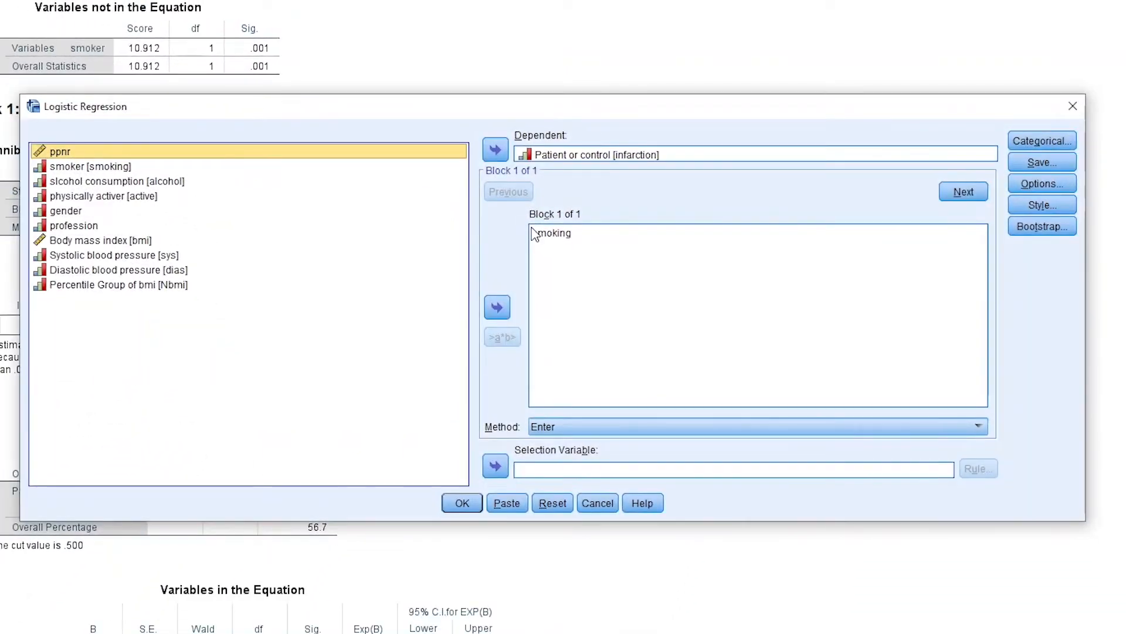
click(560, 235)
click(498, 308)
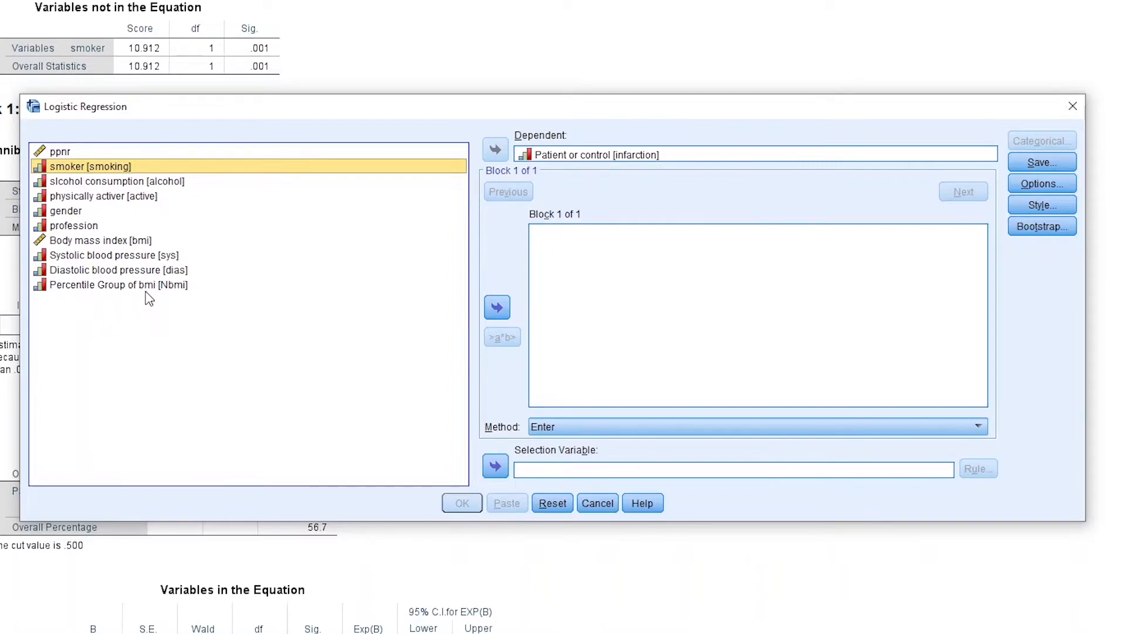
click(91, 241)
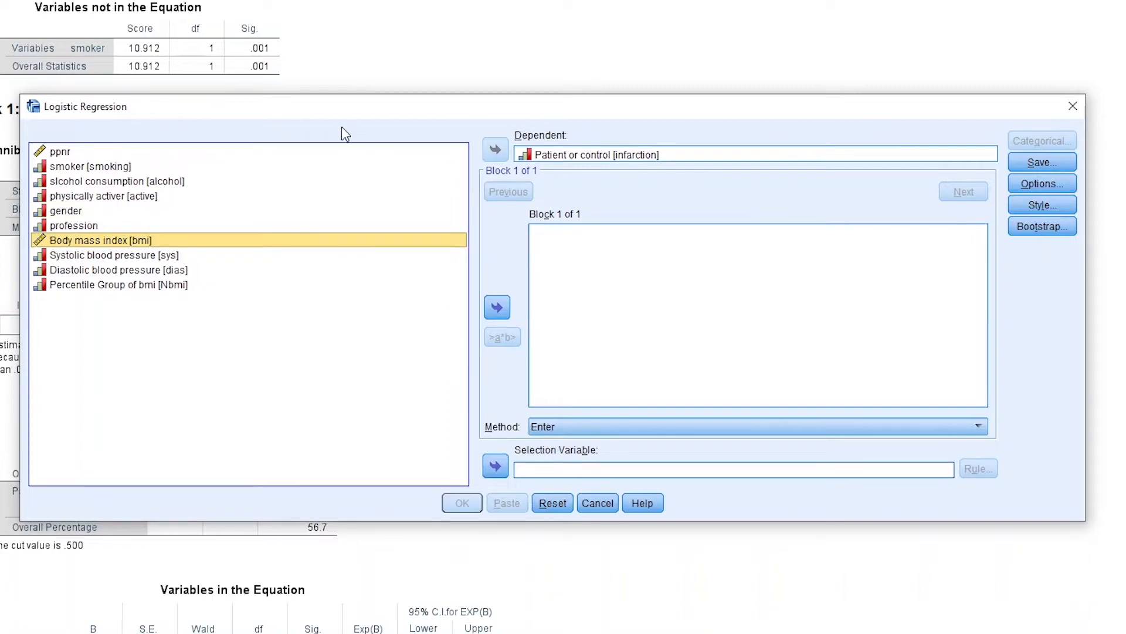
click(167, 329)
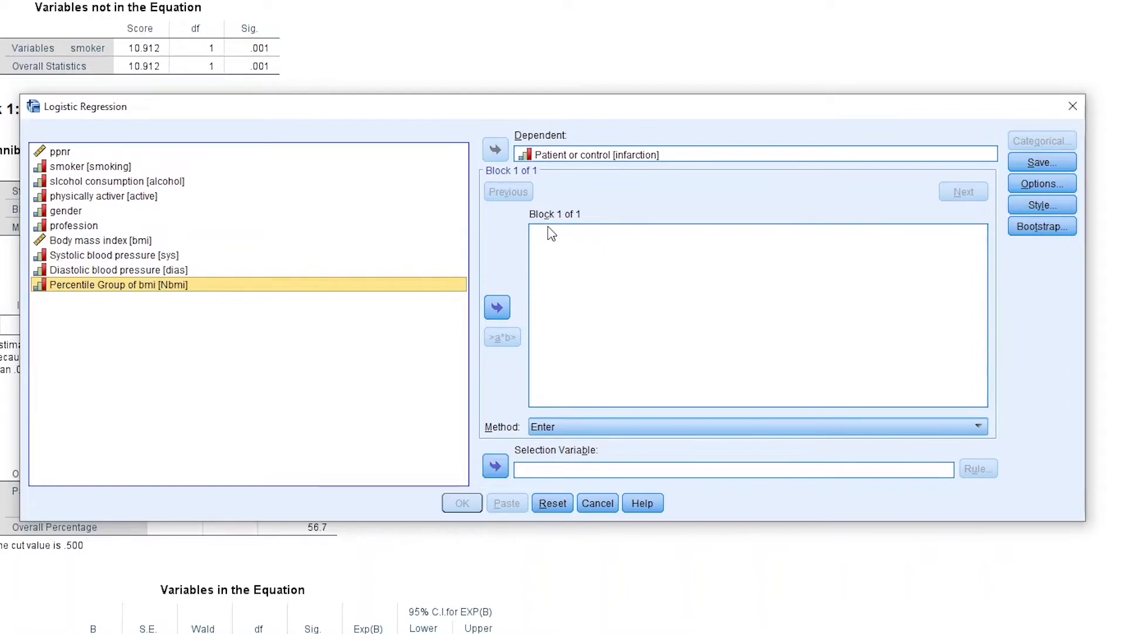
click(498, 305)
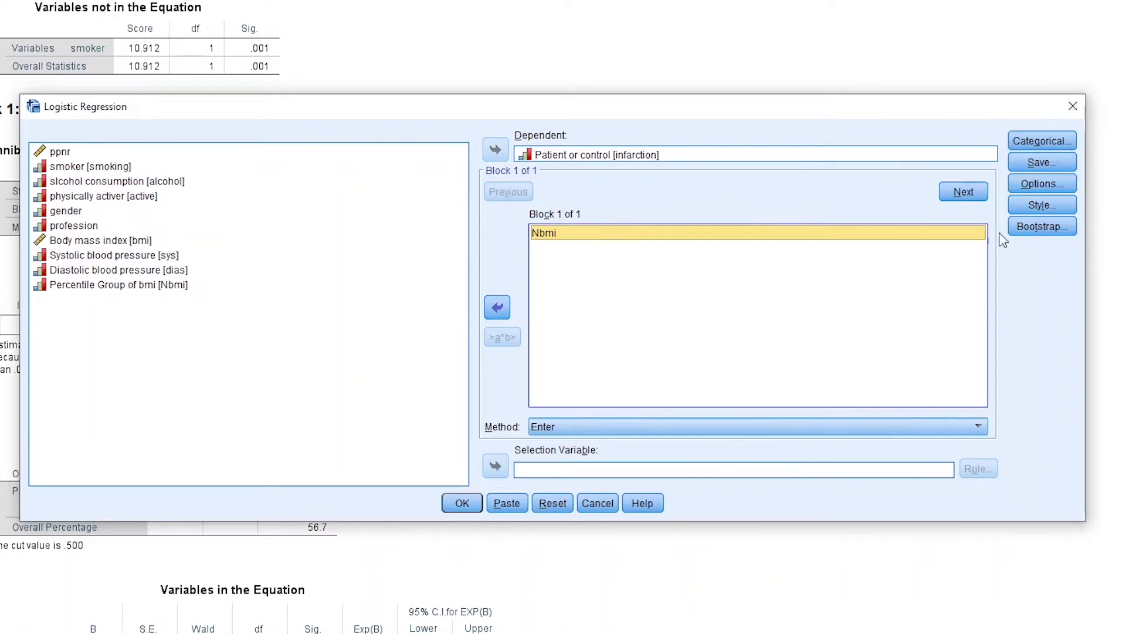
Define Nbmi as a categorical covariate with Indicator contrast and the first category as reference, and run the regression
click(1058, 142)
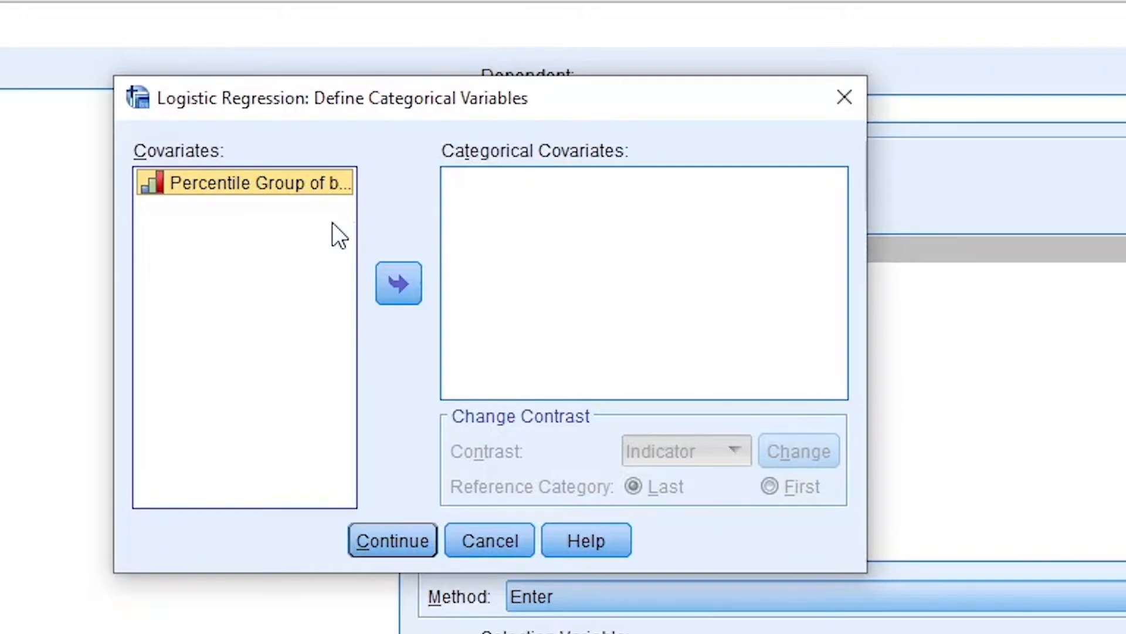
click(389, 292)
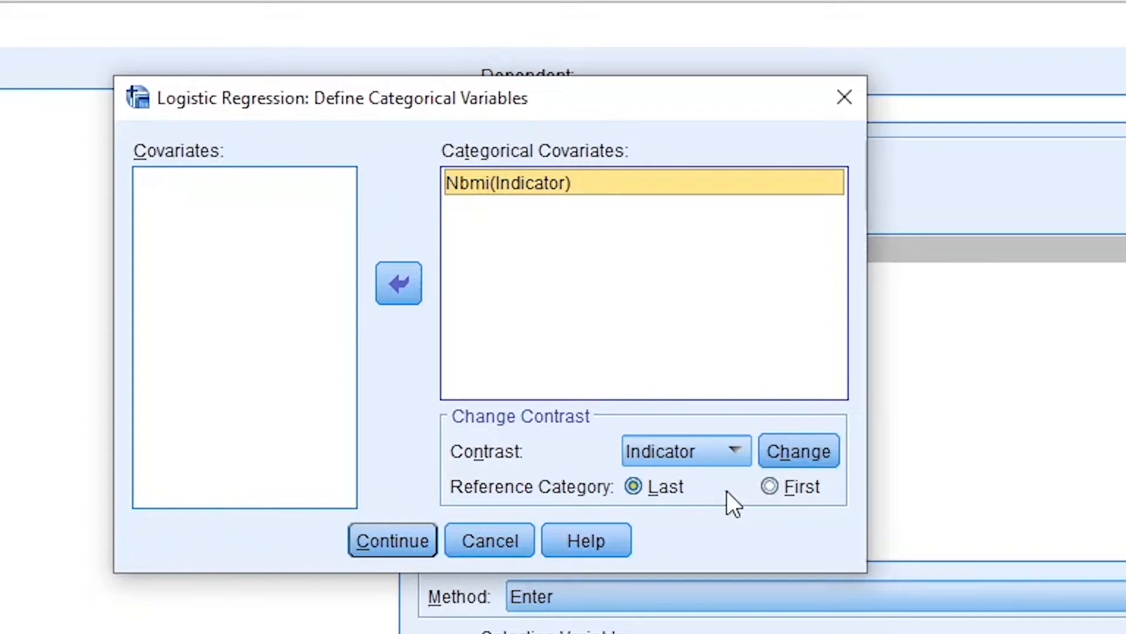
click(780, 484)
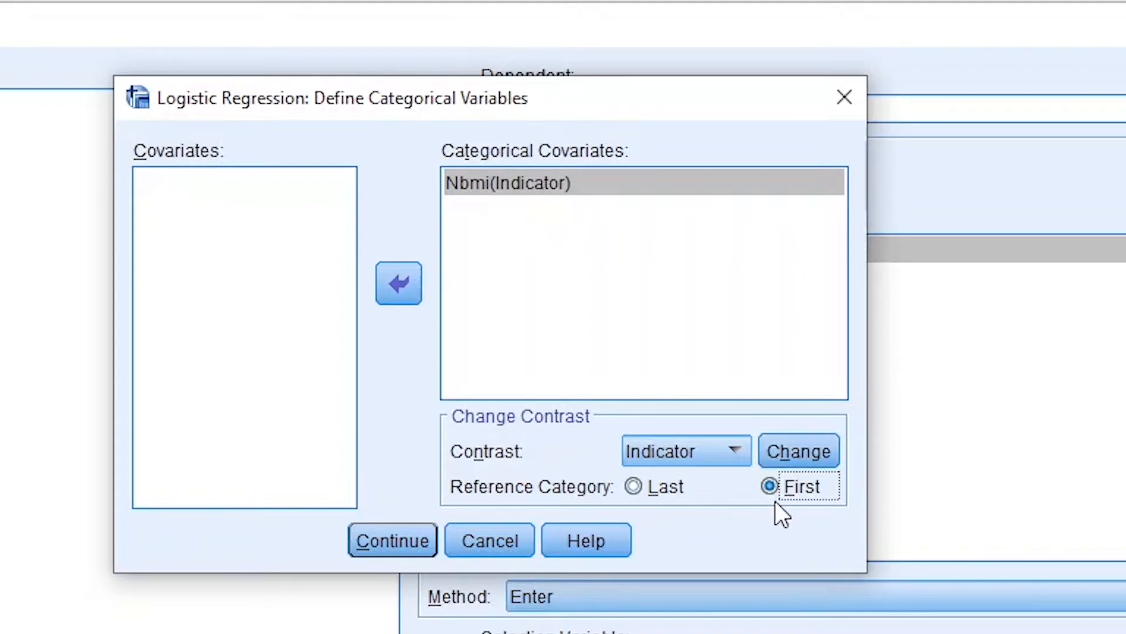
click(800, 452)
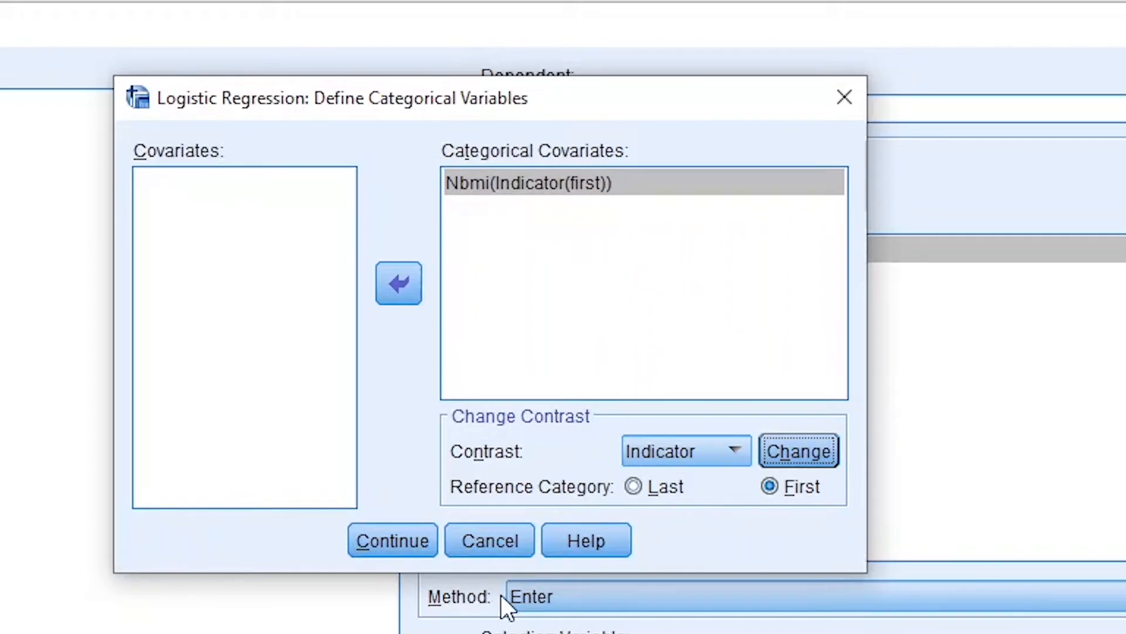
click(388, 540)
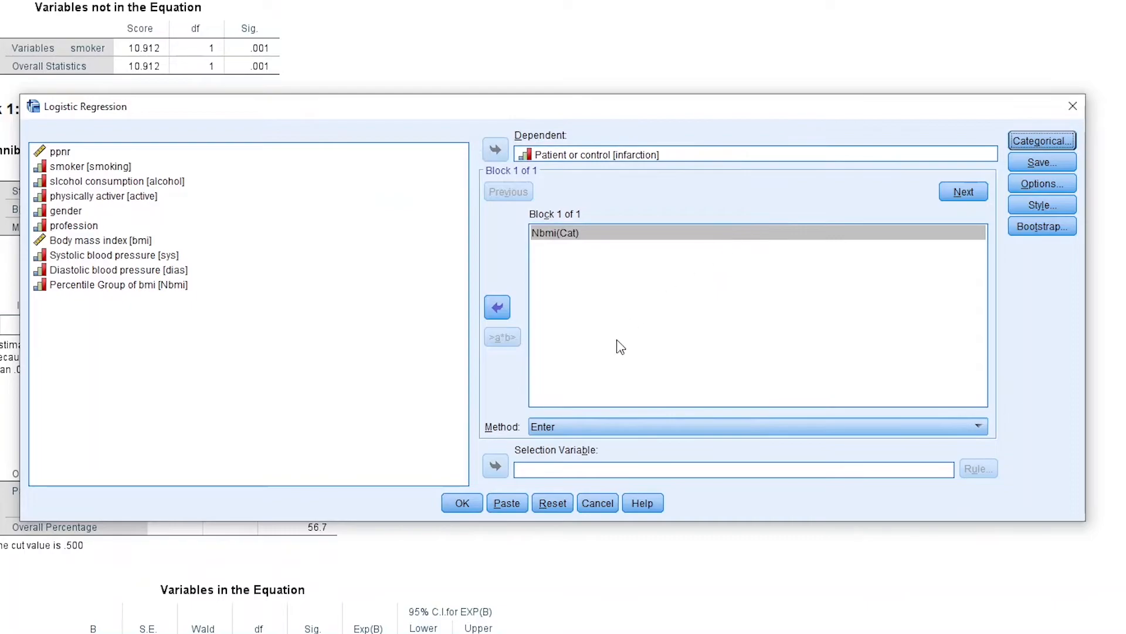
click(464, 504)
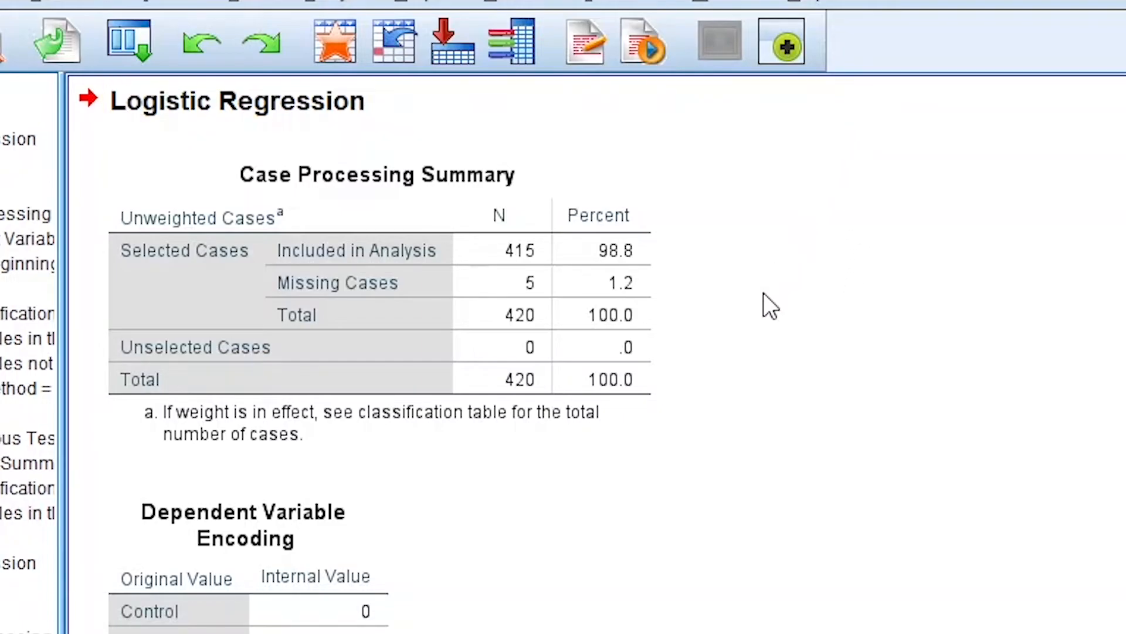
Examine the Case Processing Summary, Dependent Variable Encoding and Categorical Variables Codings tables of the BMI percentile group regression
scroll(720, 399, down, 3)
scroll(604, 377, down, 5)
scroll(575, 463, up, 5)
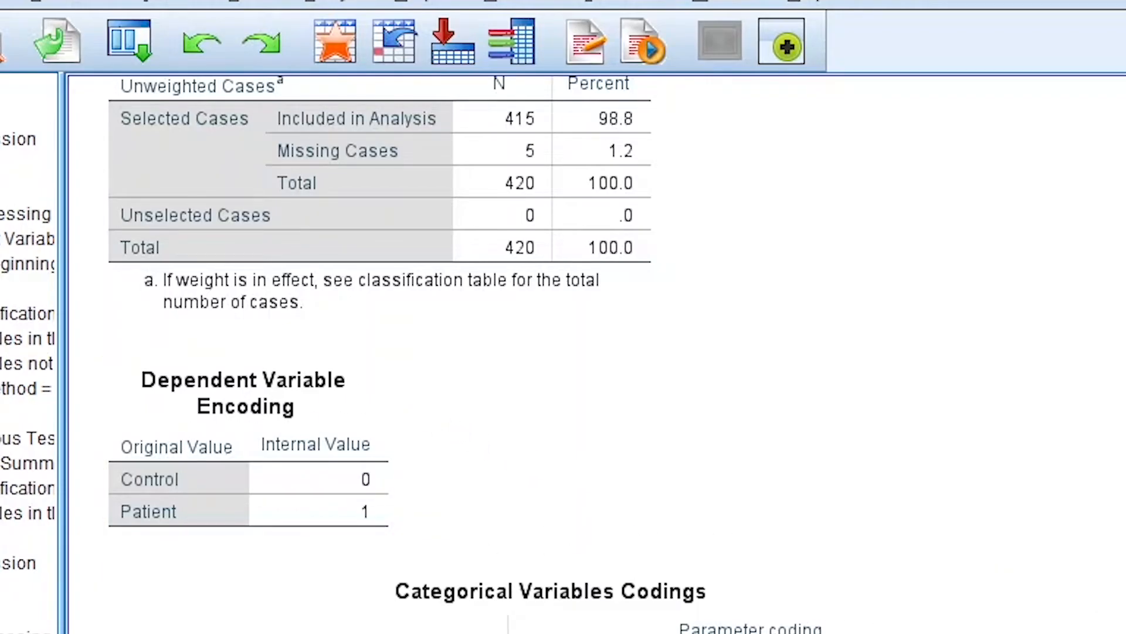
scroll(596, 353, down, 3)
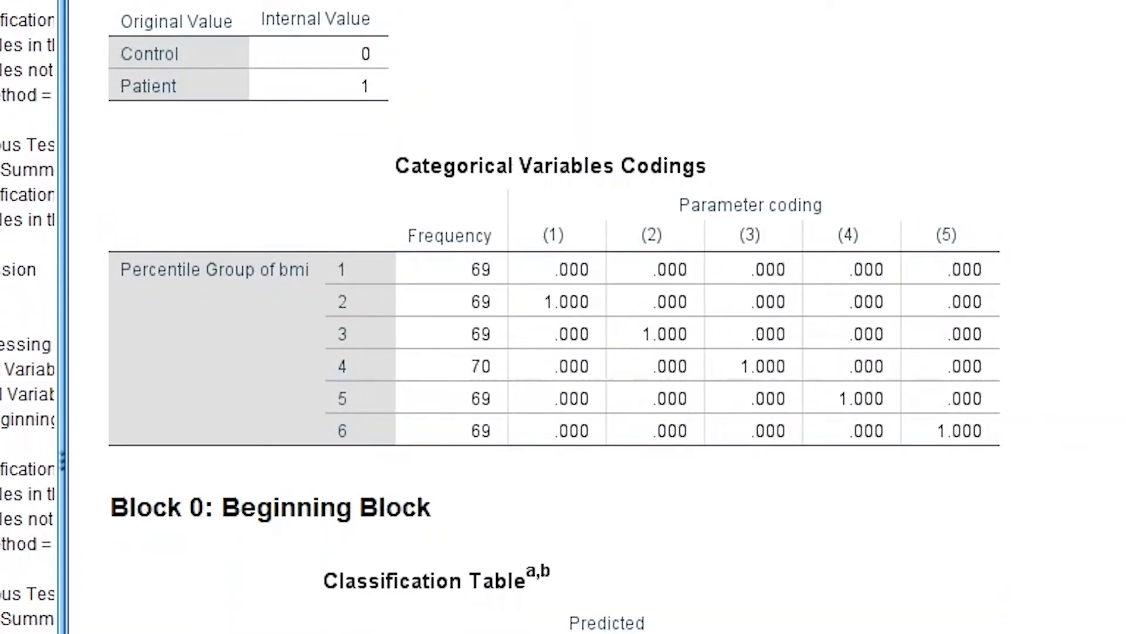
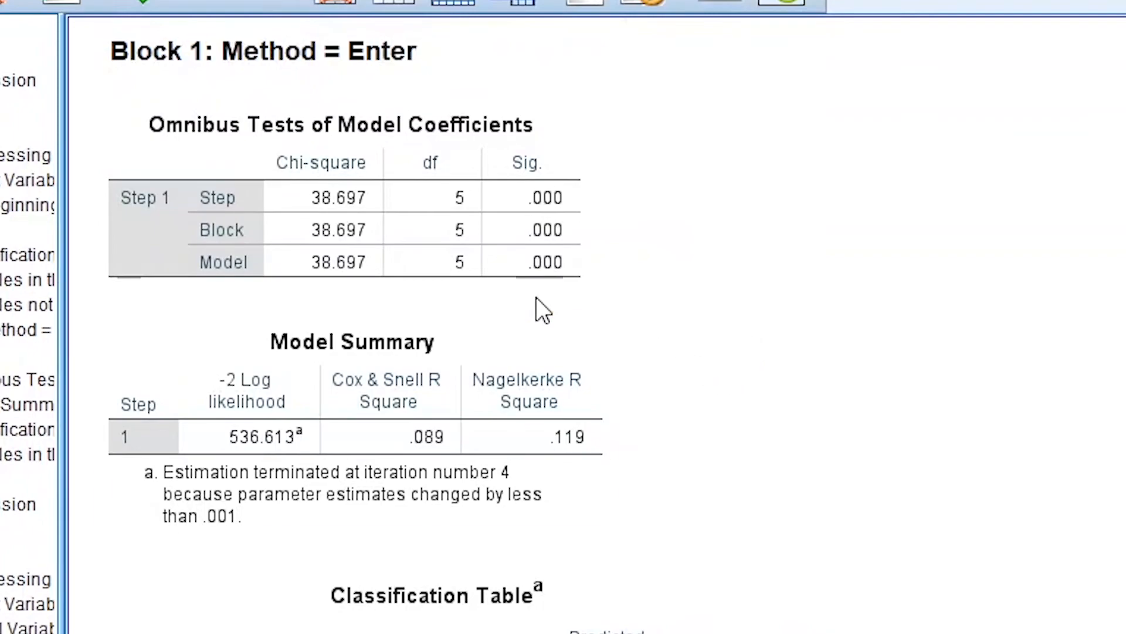
Examine the Block 1 omnibus tests, model summary, classification table and Variables in the Equation for the BMI percentile groups
click(510, 271)
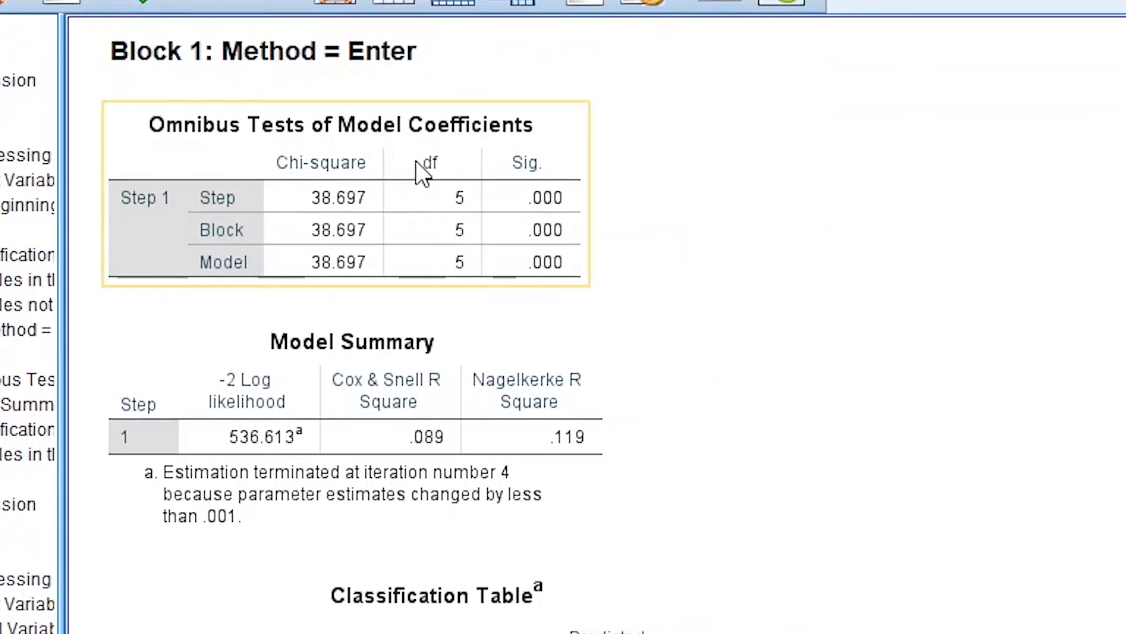
click(372, 78)
click(583, 247)
click(526, 323)
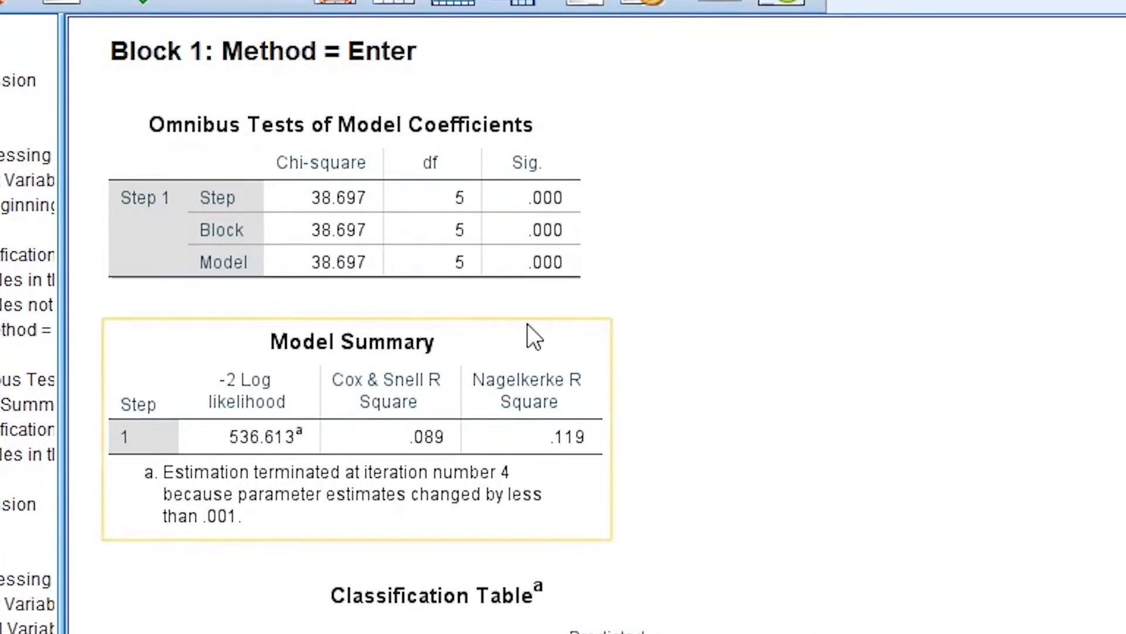
click(554, 309)
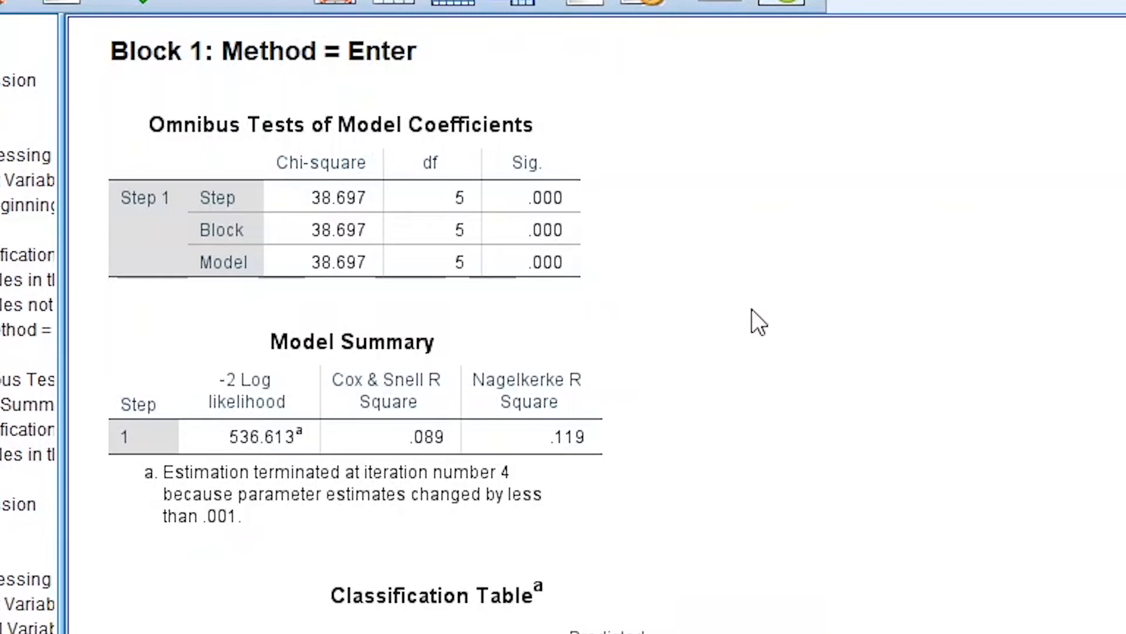
click(291, 199)
scroll(445, 376, down, 1)
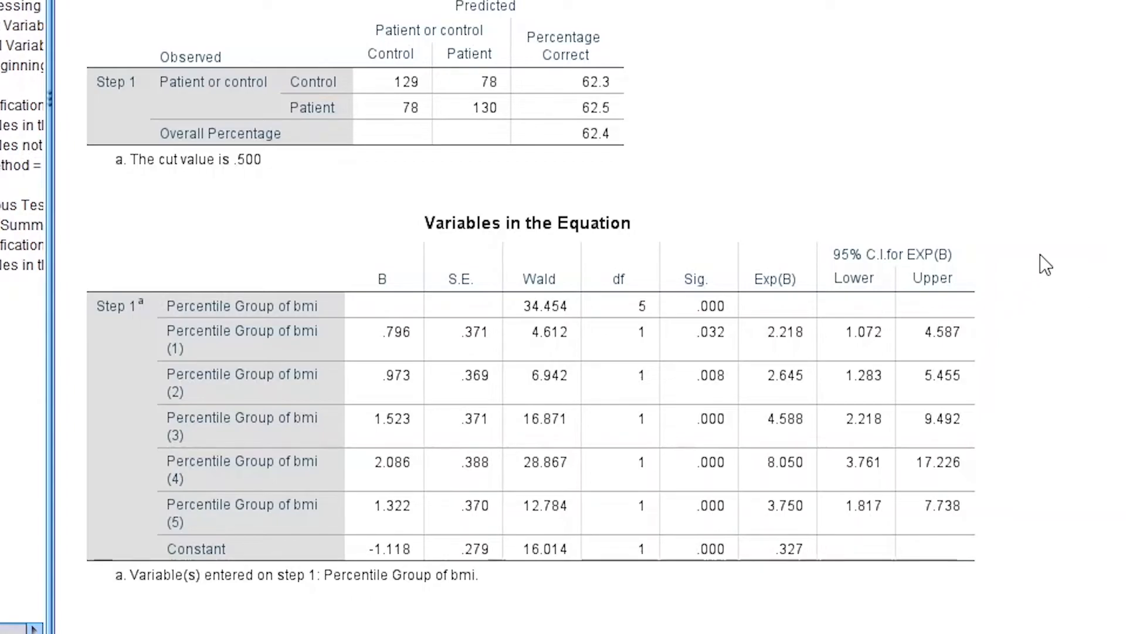
click(427, 383)
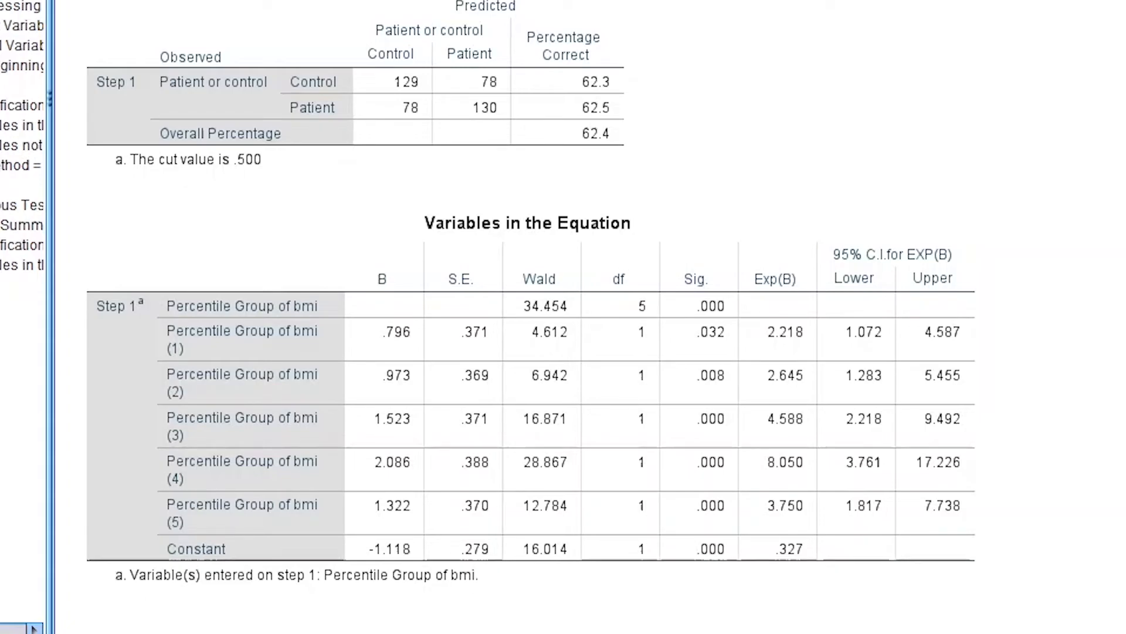
click(942, 388)
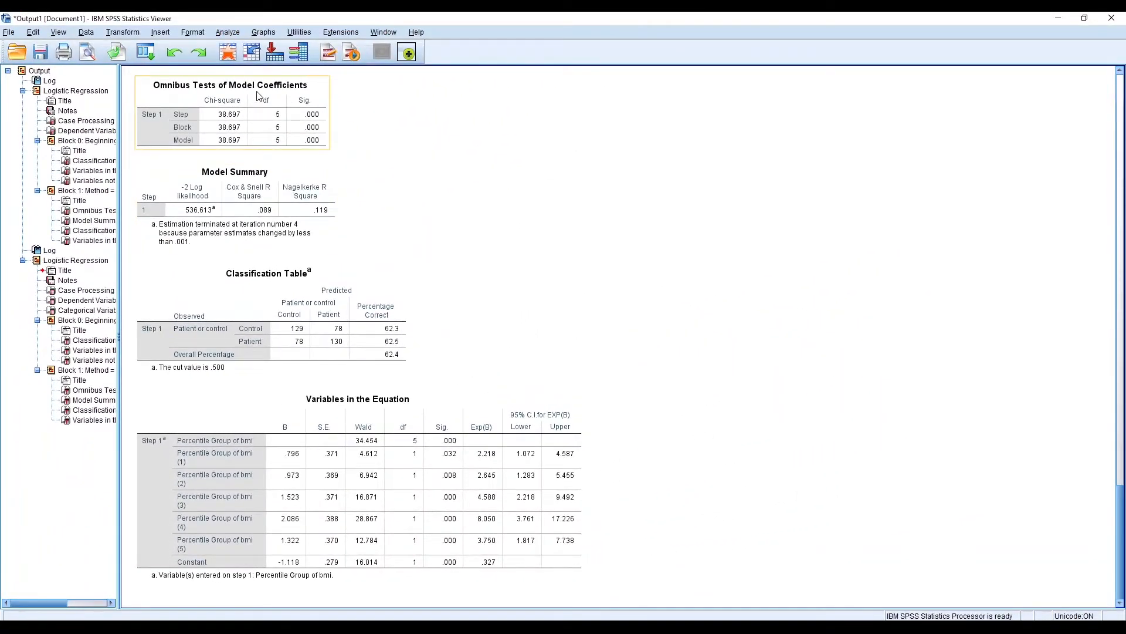
Rerun the binary logistic regression with Body mass index [bmi] replacing the categorical Nbmi covariate
click(228, 32)
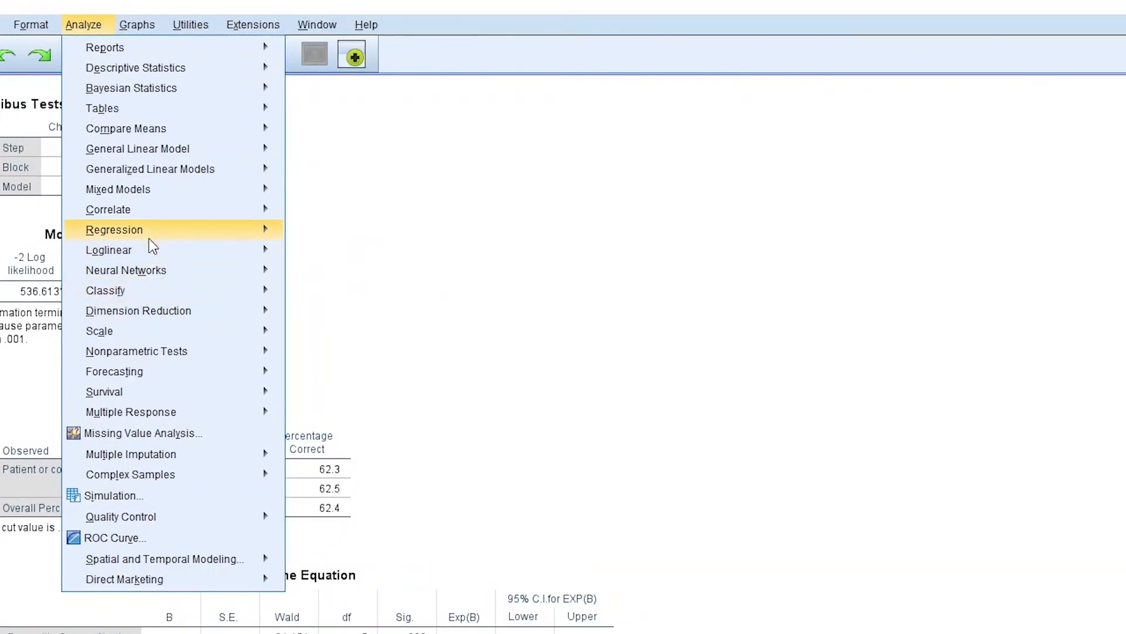
mouse_move(149, 237)
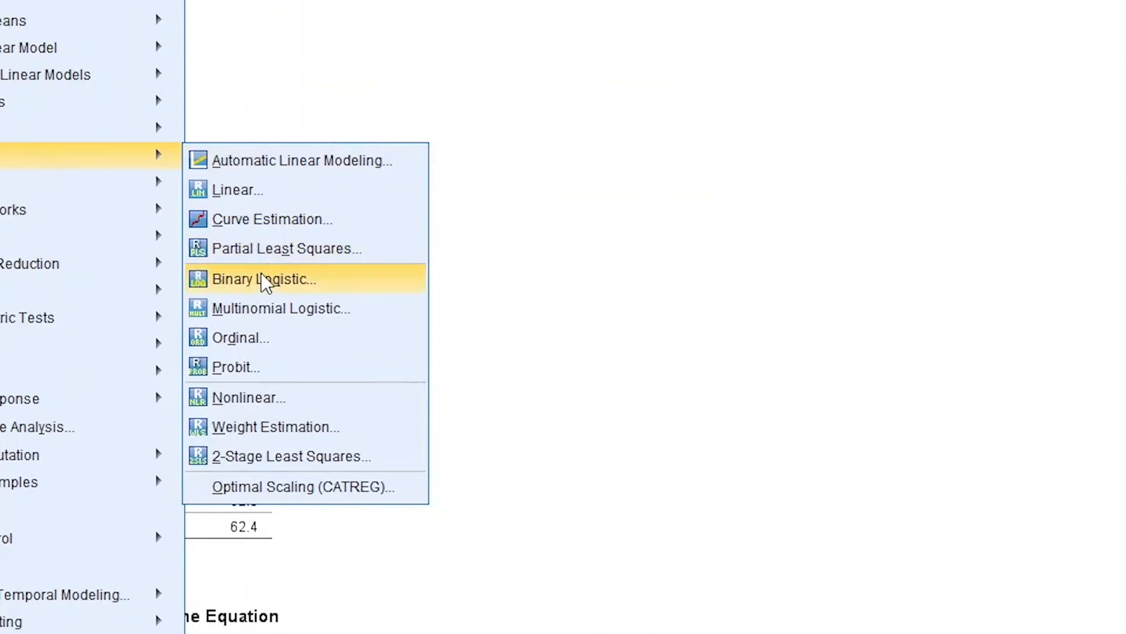
click(337, 315)
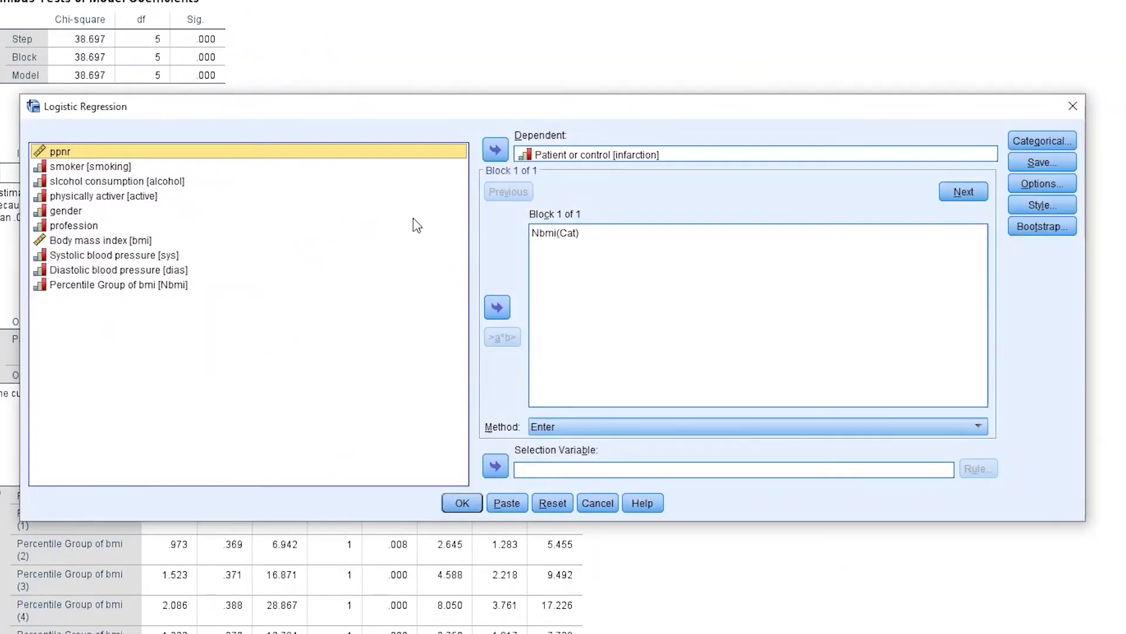
click(564, 234)
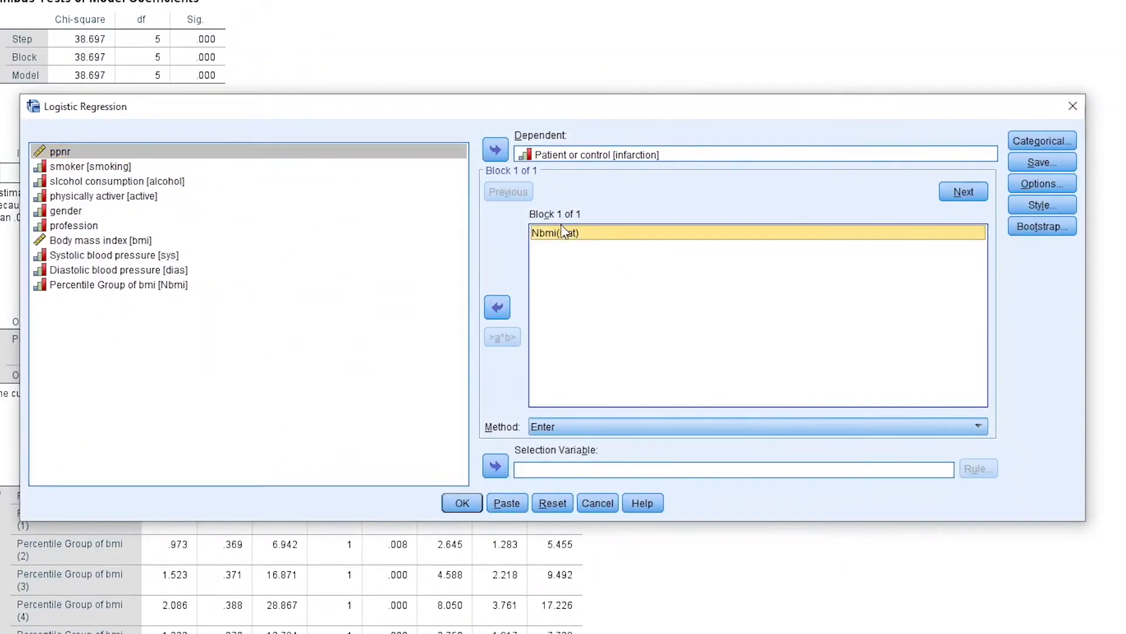
click(498, 306)
click(125, 241)
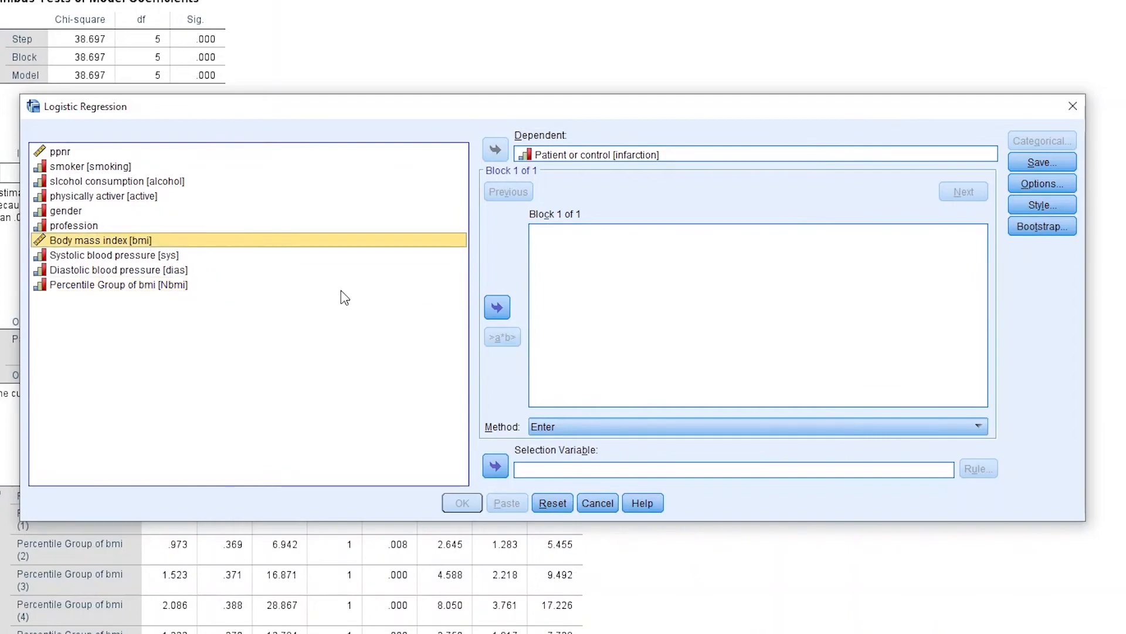
click(497, 309)
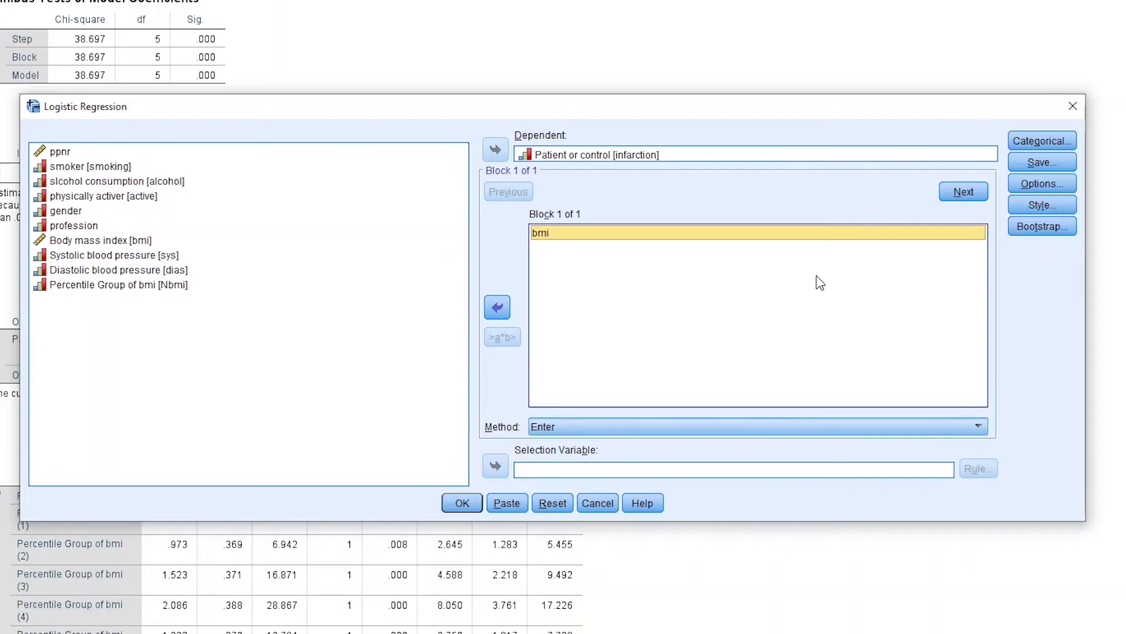
click(469, 503)
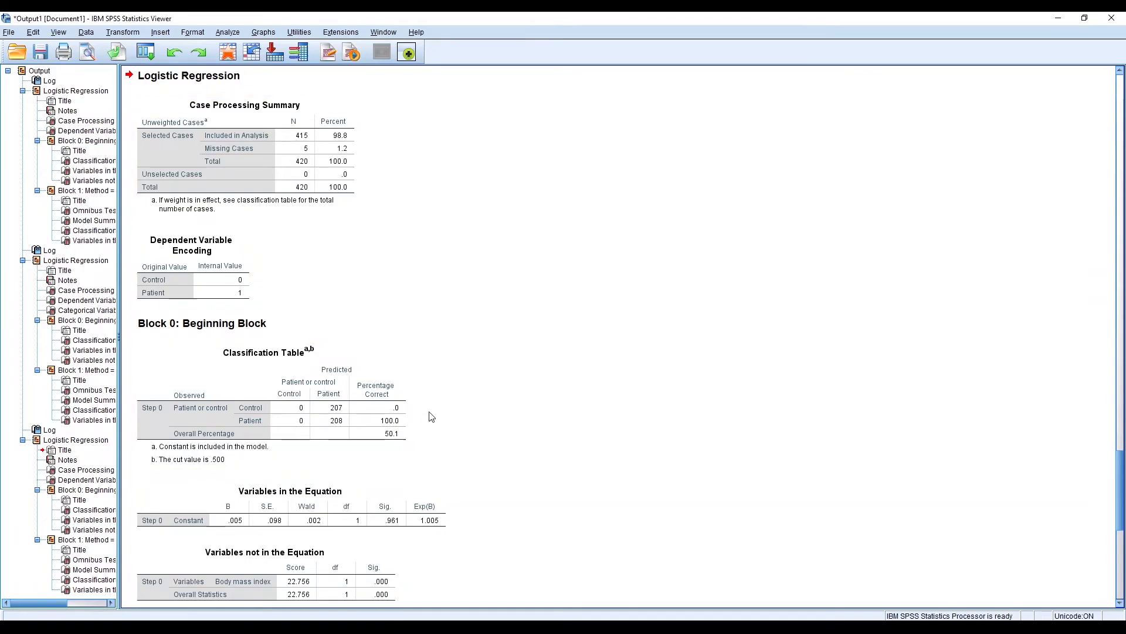
Examine the Block 0 and Block 1 output tables of the body mass index regression
scroll(417, 311, down, 2)
scroll(599, 301, down, 10)
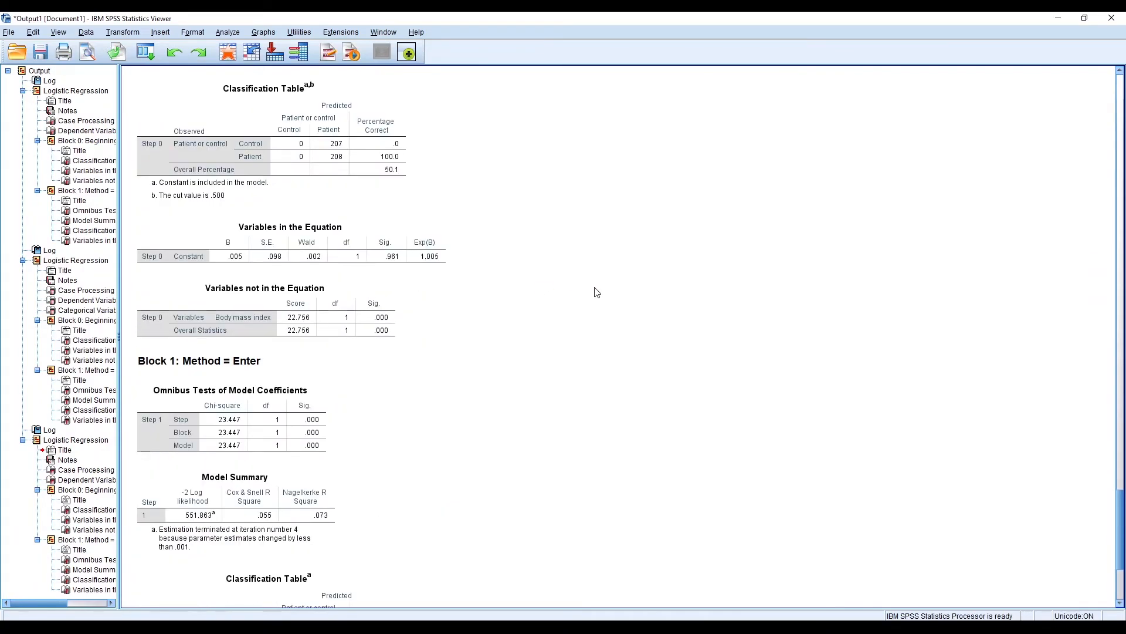